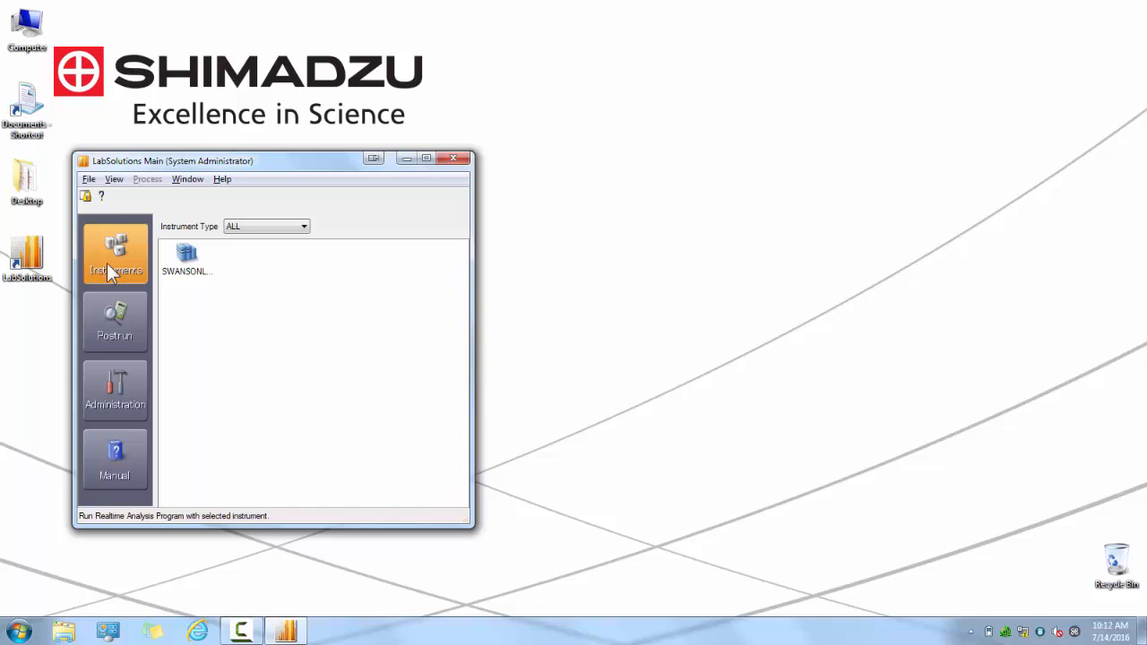
Look through the Postrun, Administration and Manual sections, and check the status details of the existing LC instrument.
left_click(113, 319)
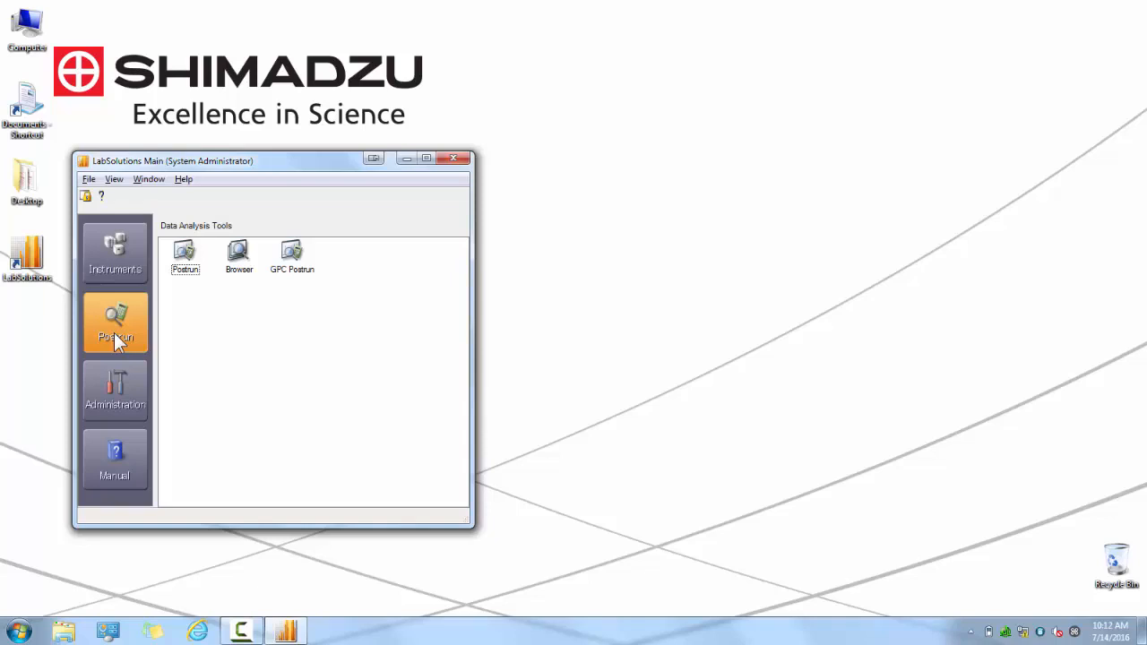
left_click(114, 382)
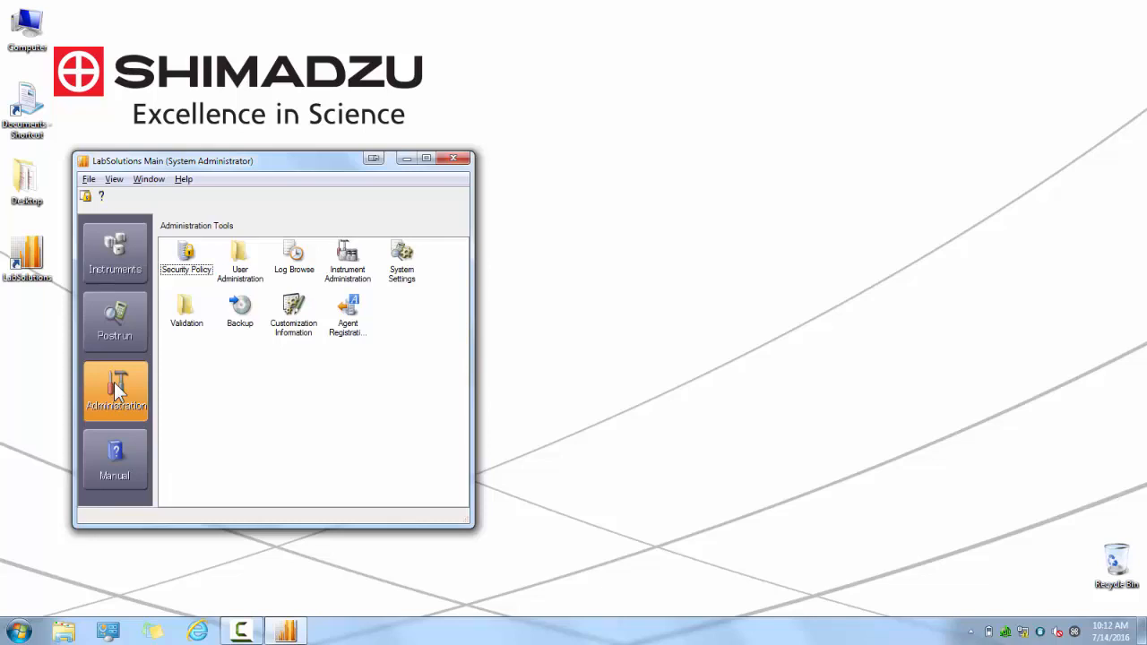
left_click(116, 450)
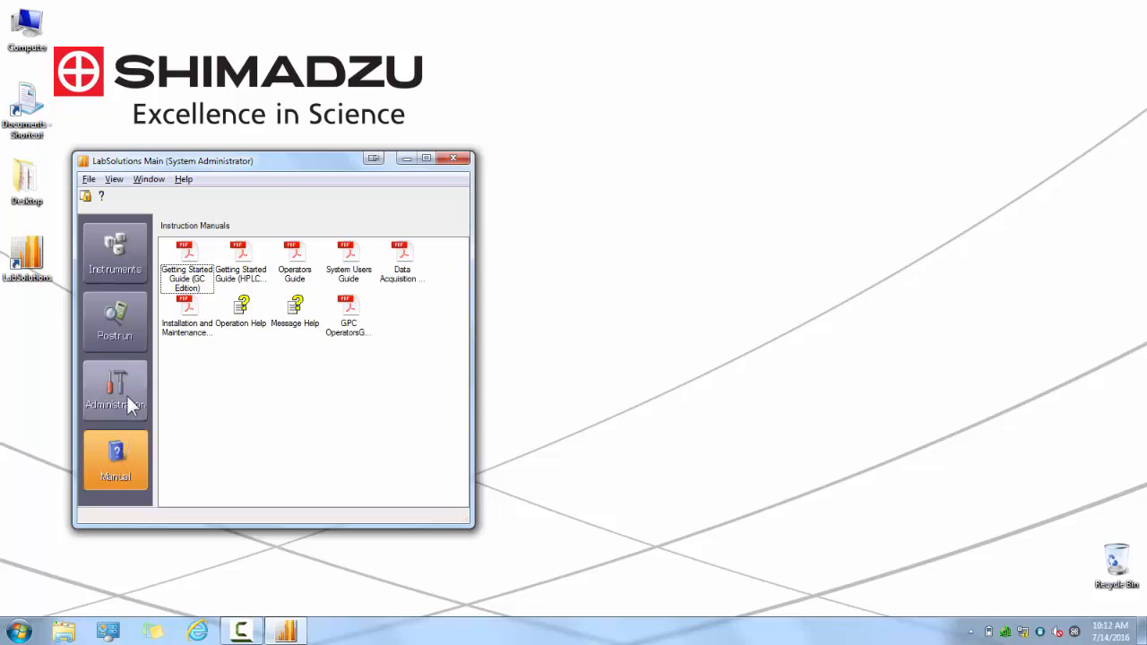
left_click(125, 269)
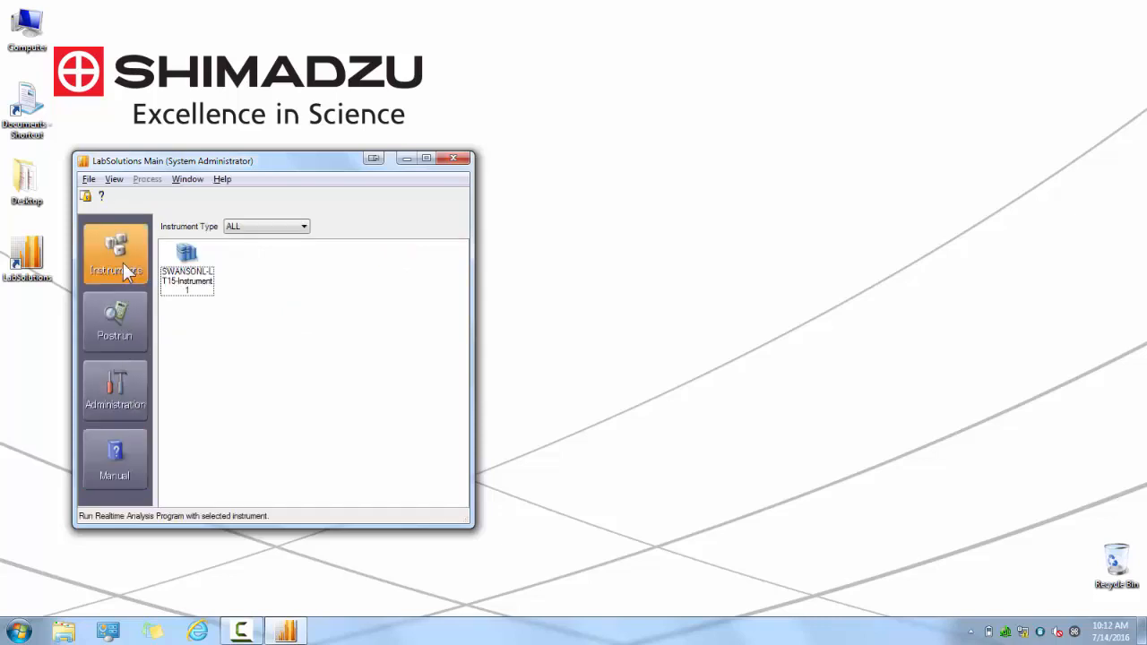
left_click(186, 281)
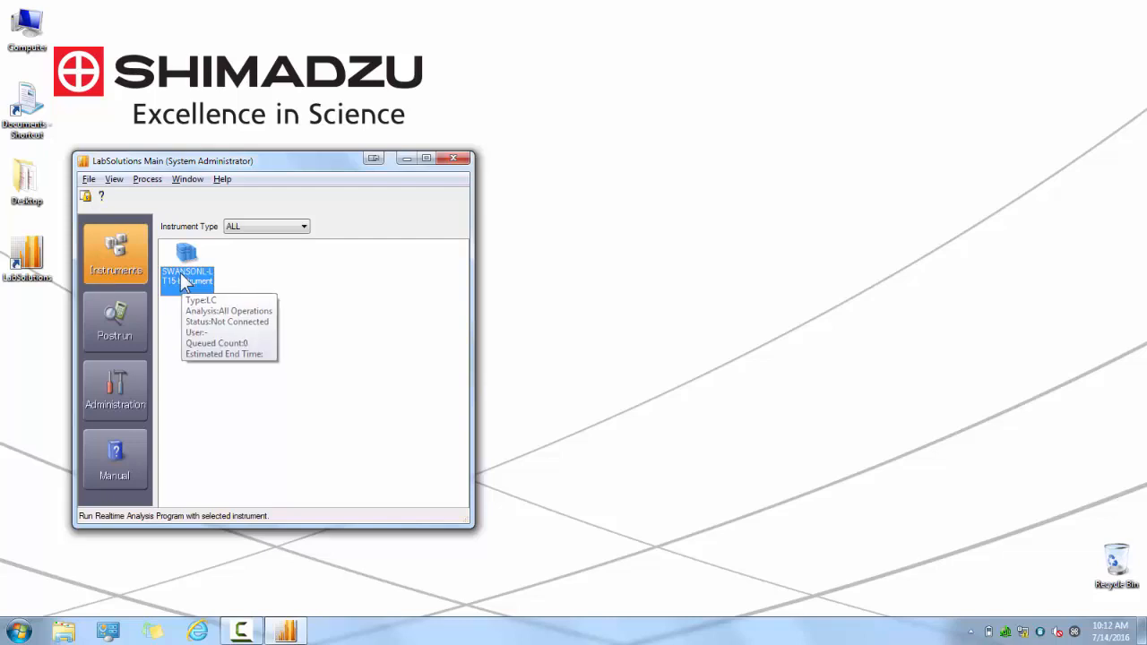
Open Instrument Administration from the administration tools and move its window clear of the main window.
left_click(112, 375)
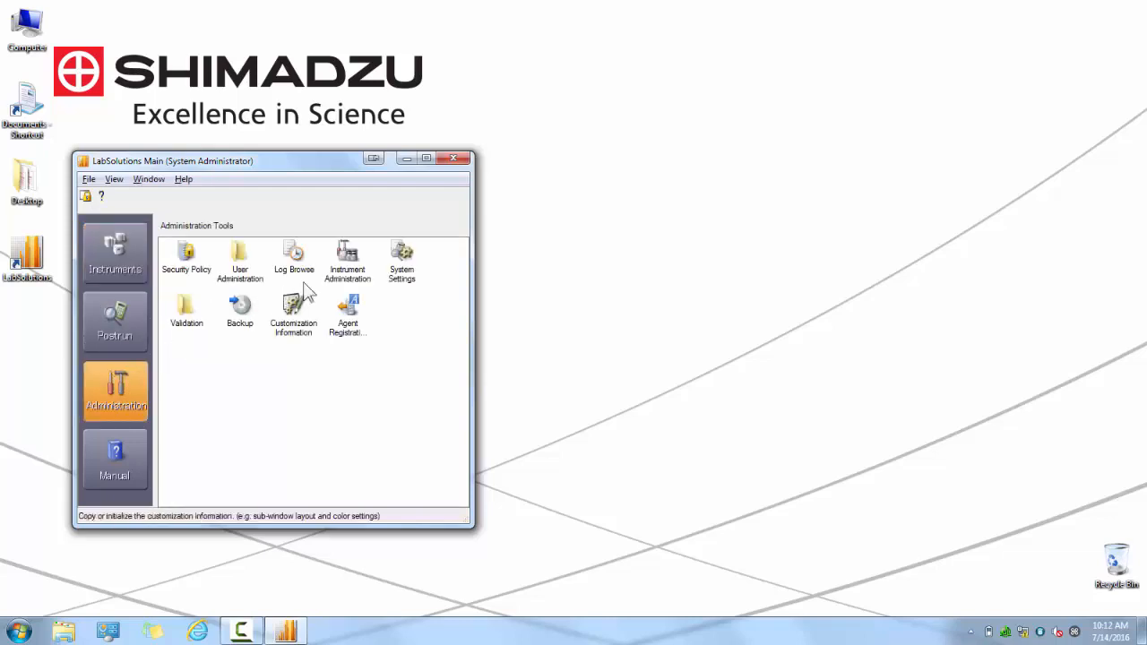
left_click(350, 270)
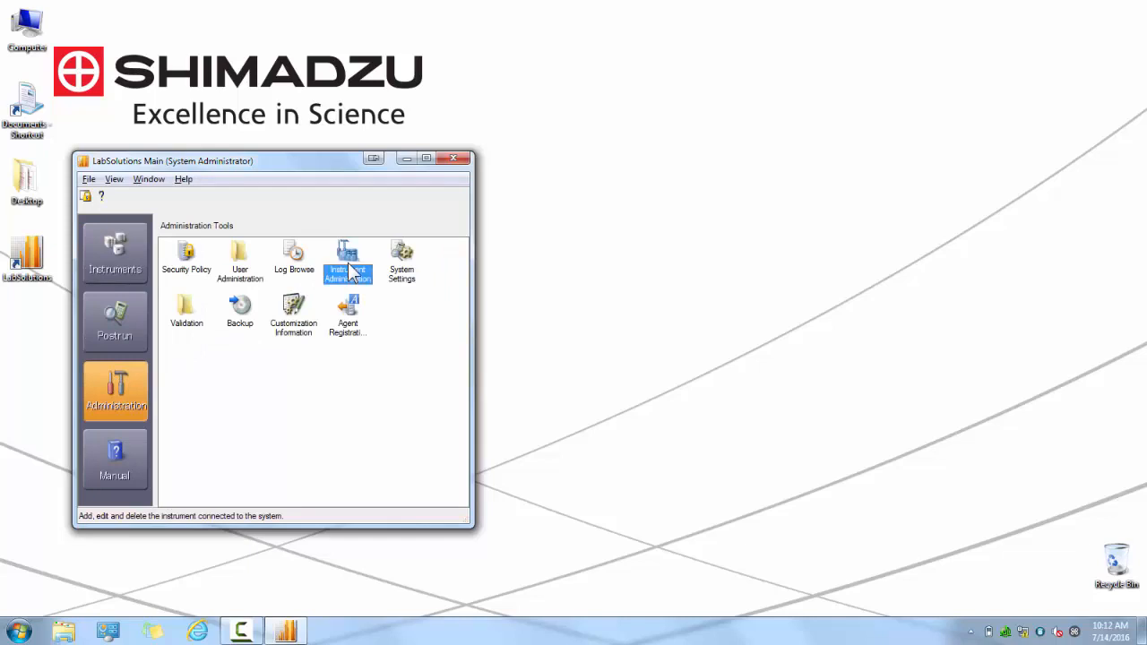
double_click(351, 273)
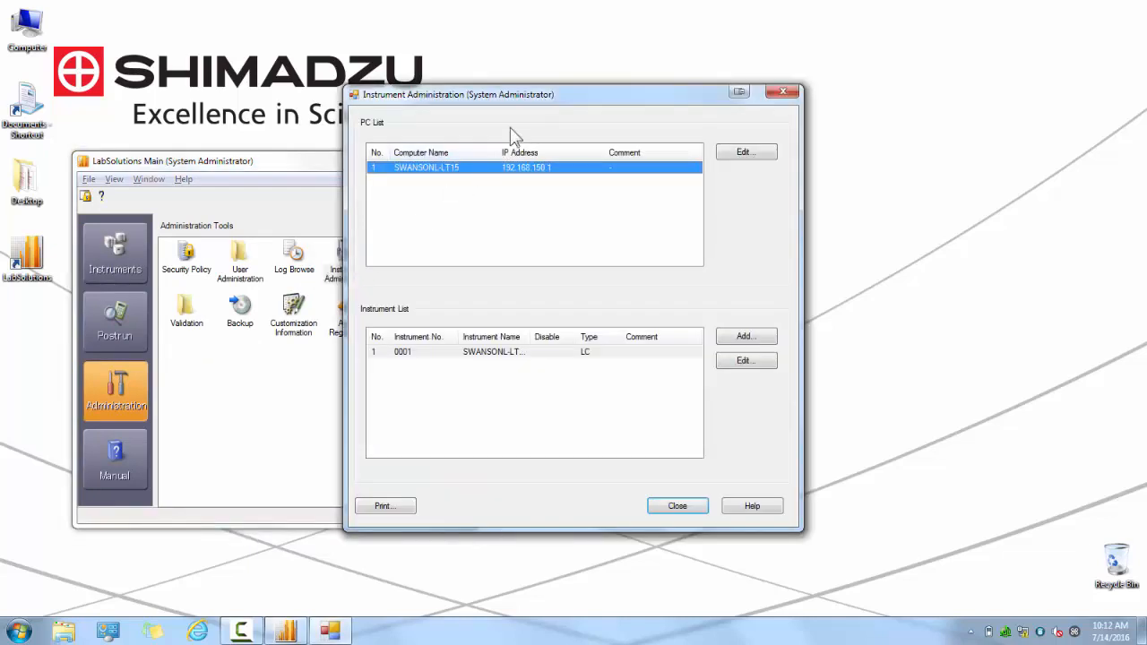
left_click_drag(535, 102, 696, 87)
Add an instrument named "Shimadzu HPLC LC-2040" of type LC and close Instrument Administration.
left_click(883, 311)
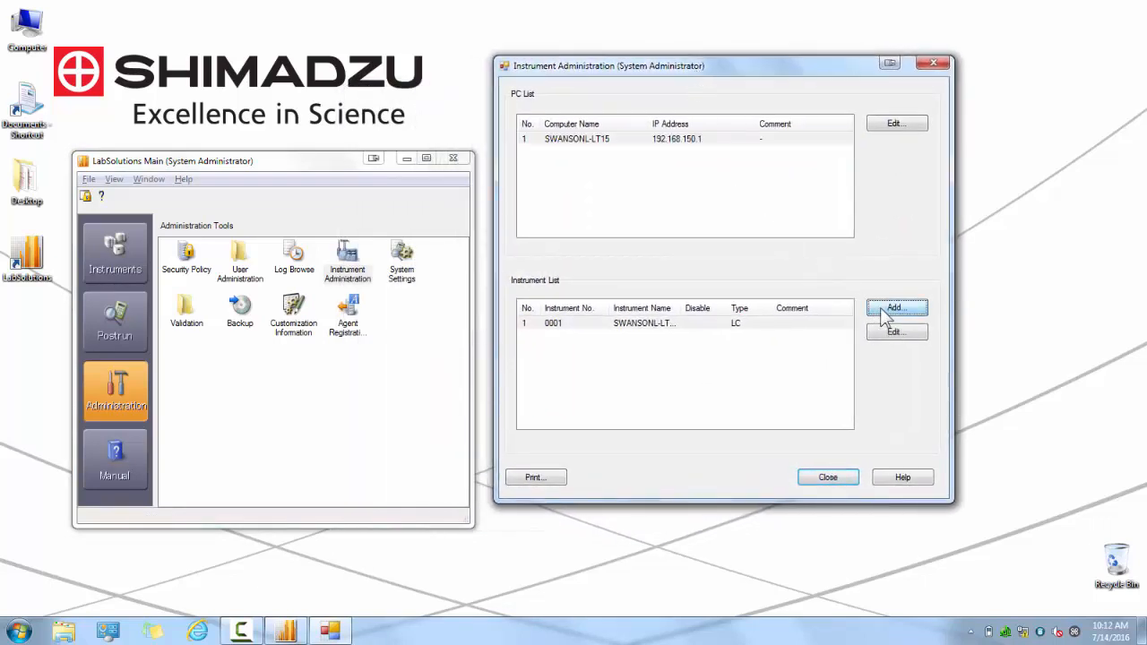
mouse_move(187, 40)
left_mouse_down()
mouse_move(223, 87)
mouse_move(438, 248)
mouse_move(458, 248)
left_mouse_up()
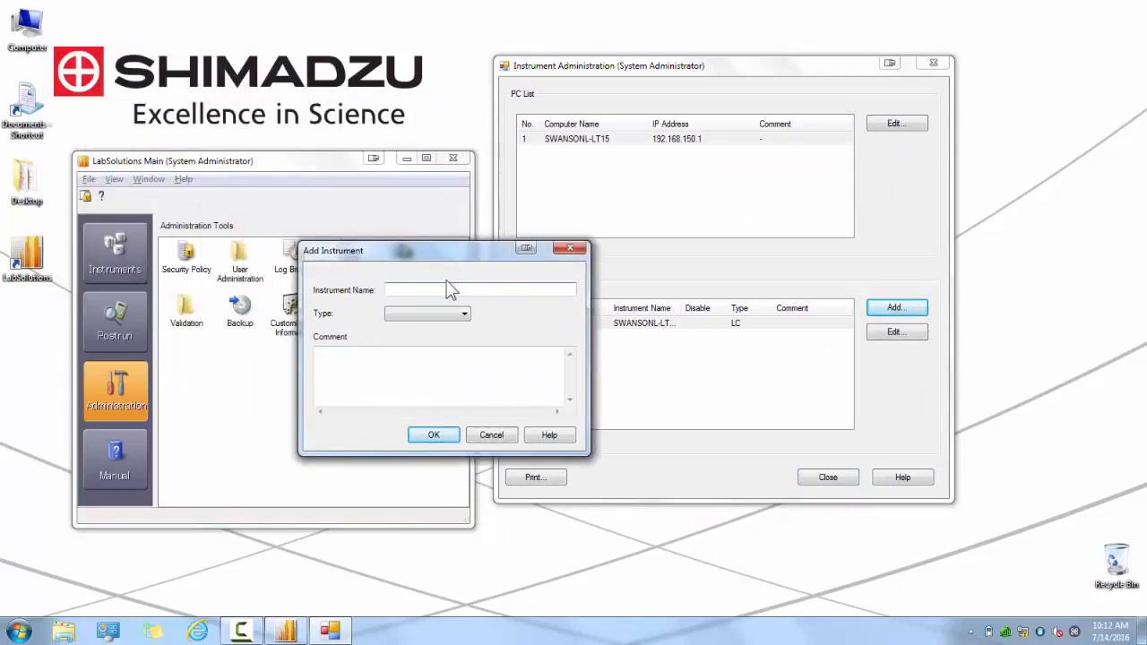
type("Shimadzu HPLC LC-2040")
left_click(460, 314)
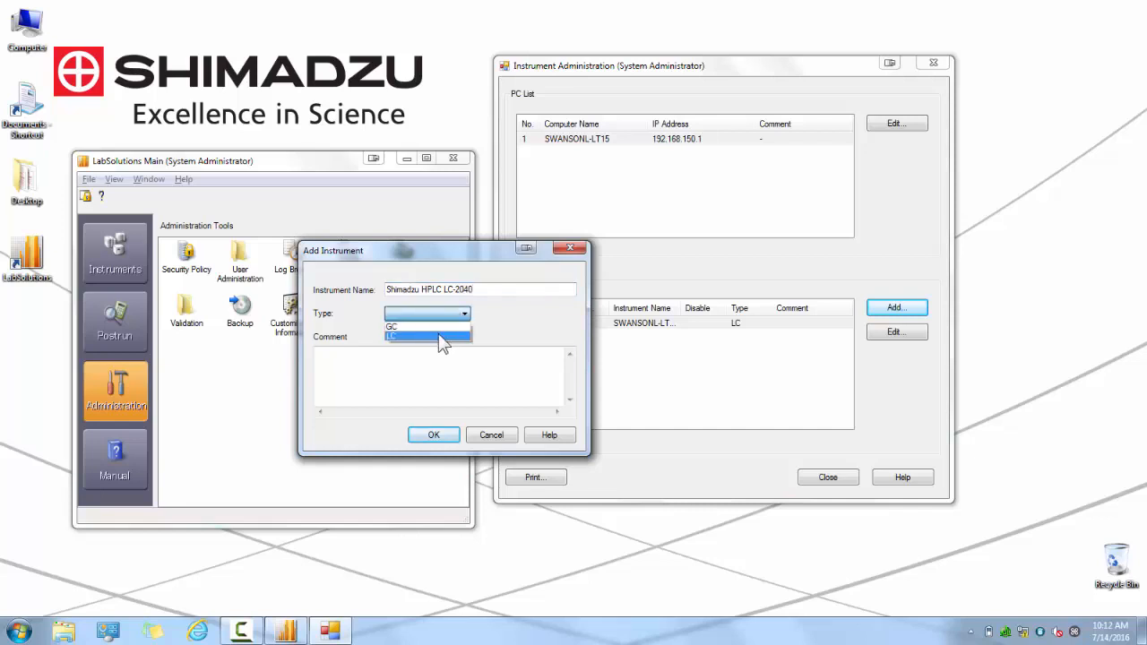
left_click(439, 336)
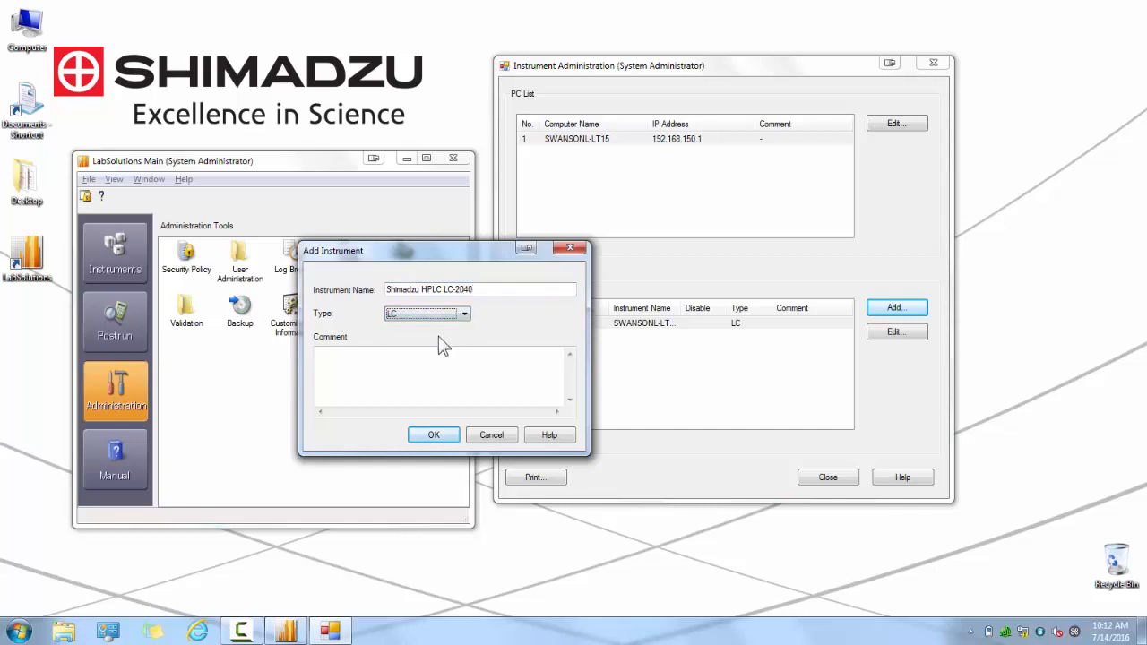
left_click(427, 438)
left_click(426, 438)
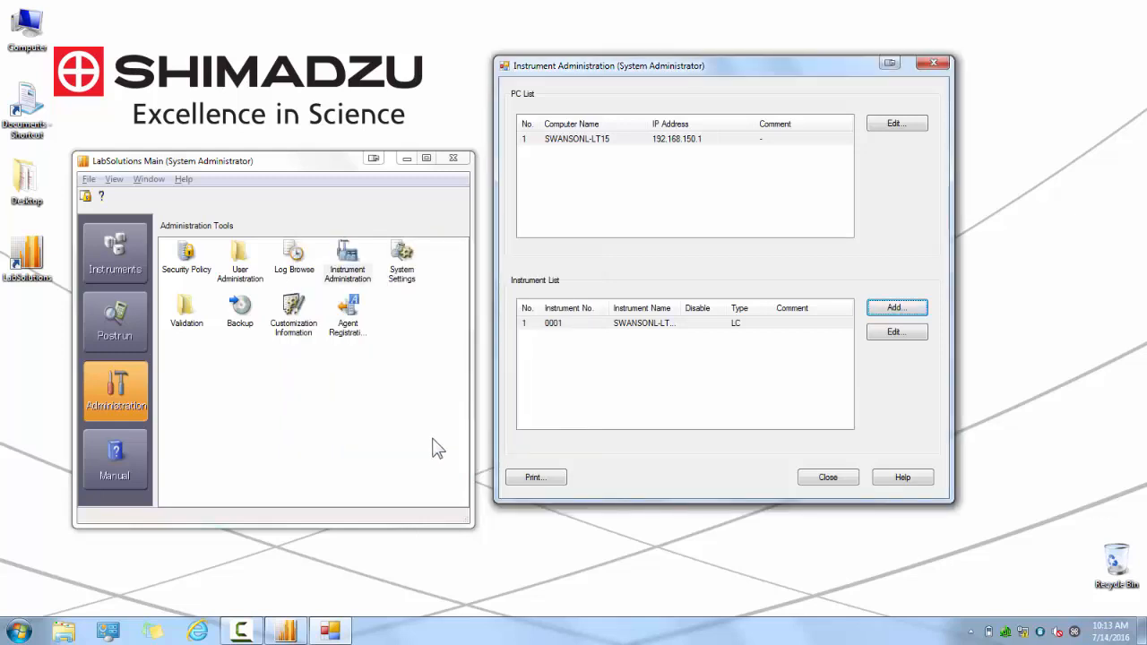
left_click(829, 478)
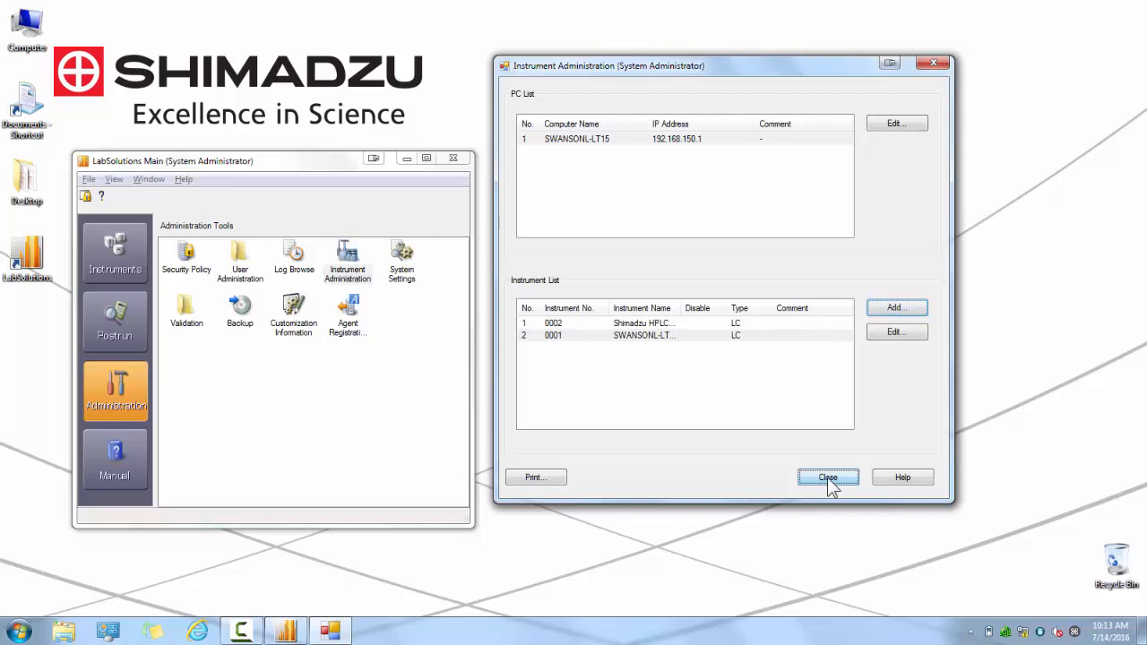
left_click(827, 476)
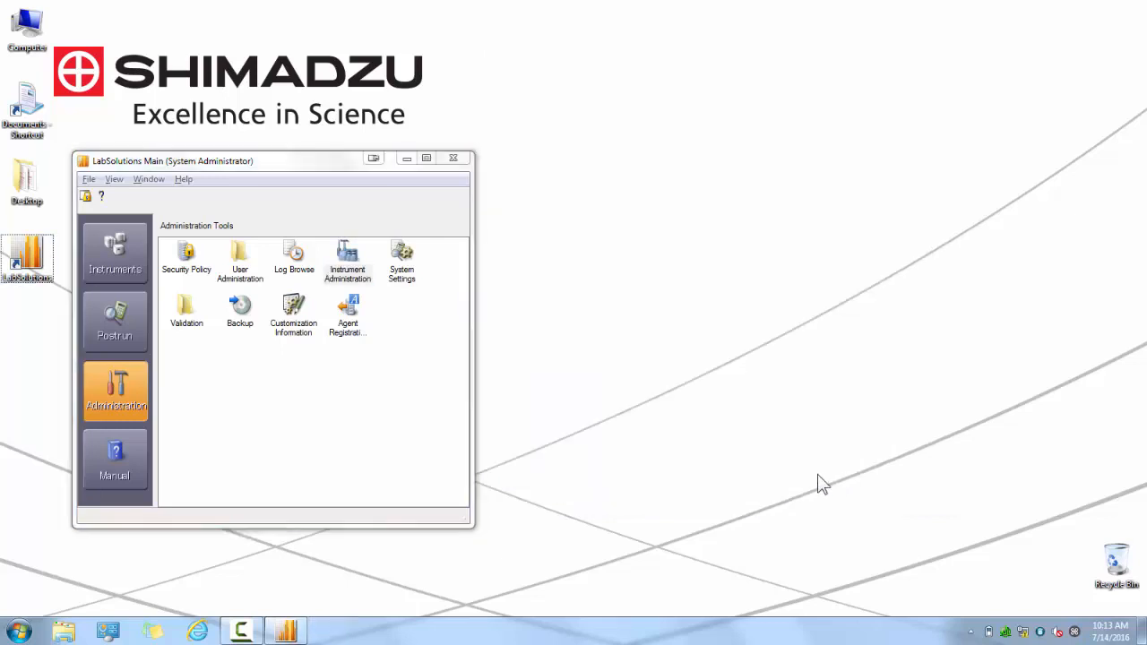
Launch the realtime analysis program for the Shimadzu HPLC LC-2040 instrument.
left_click(99, 254)
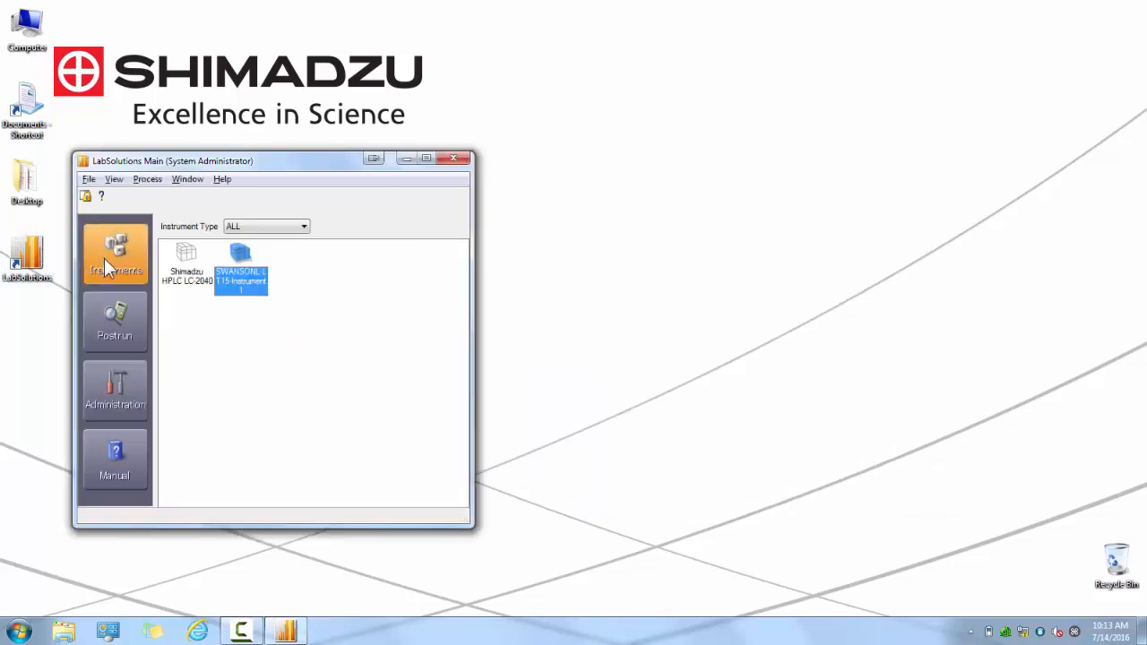
left_click(187, 274)
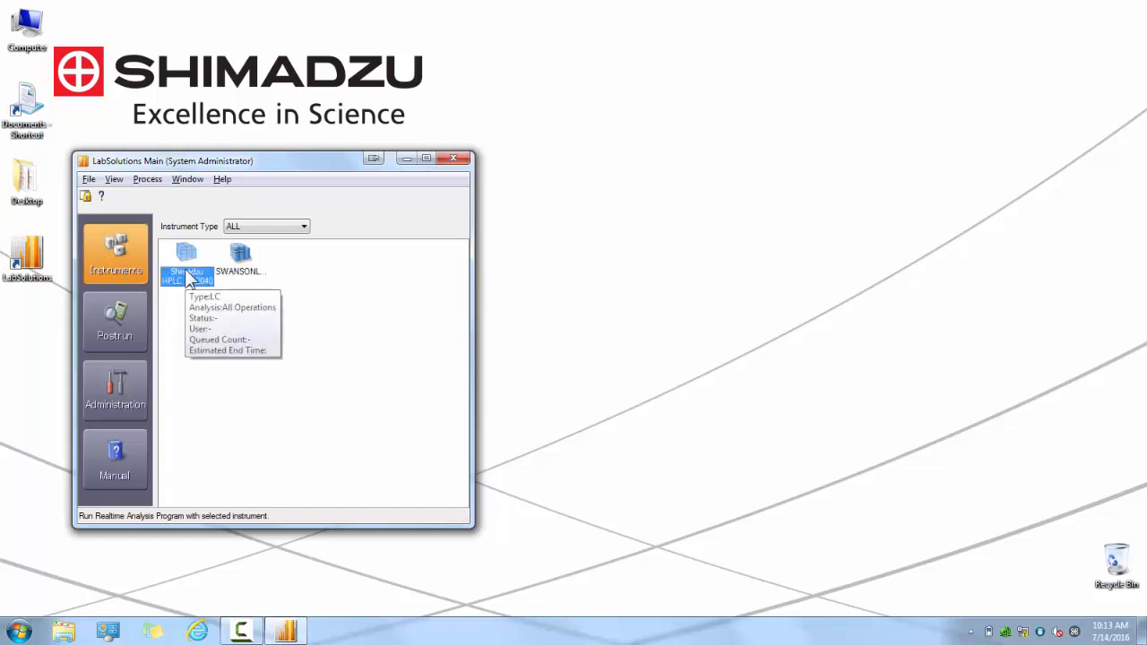
left_click(240, 274)
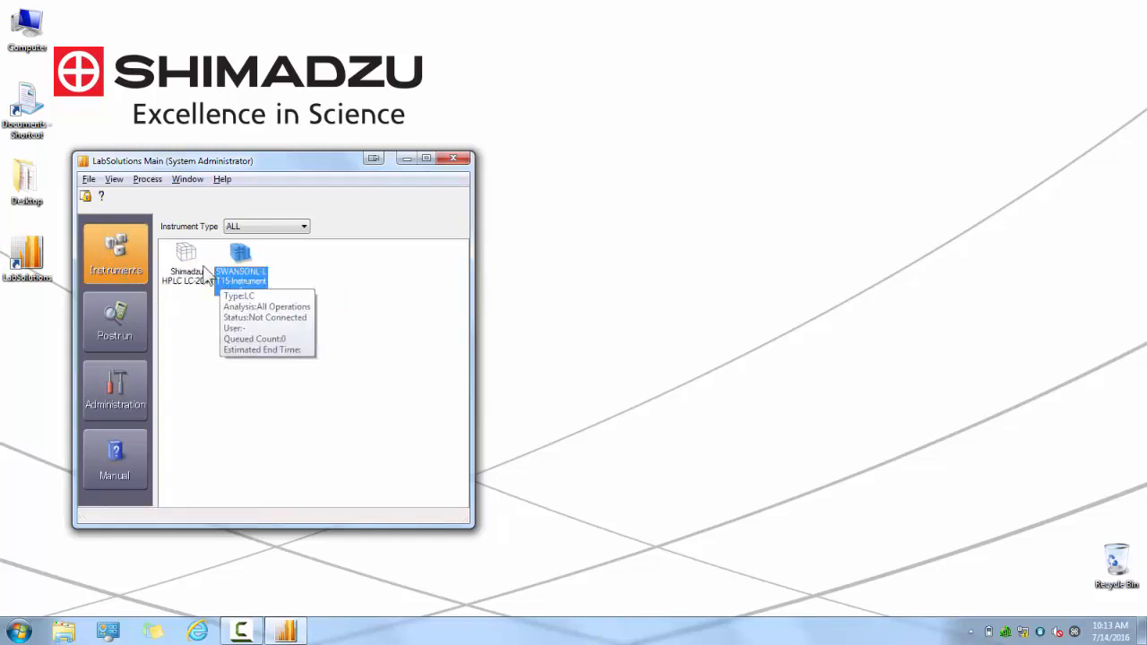
left_click(185, 261)
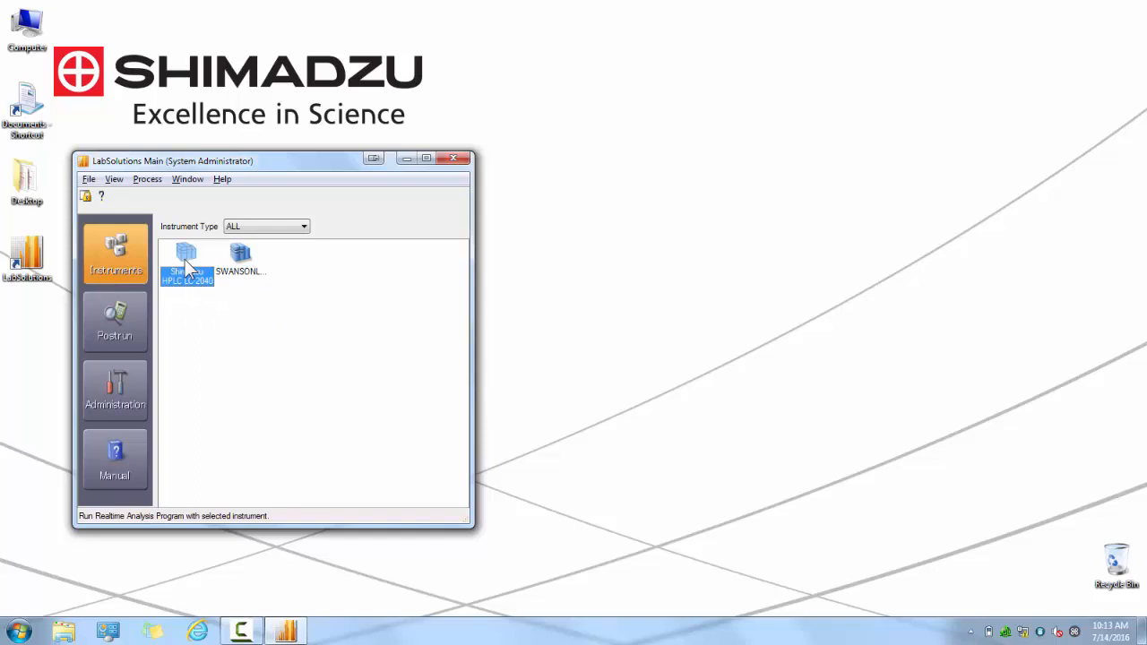
double_click(186, 267)
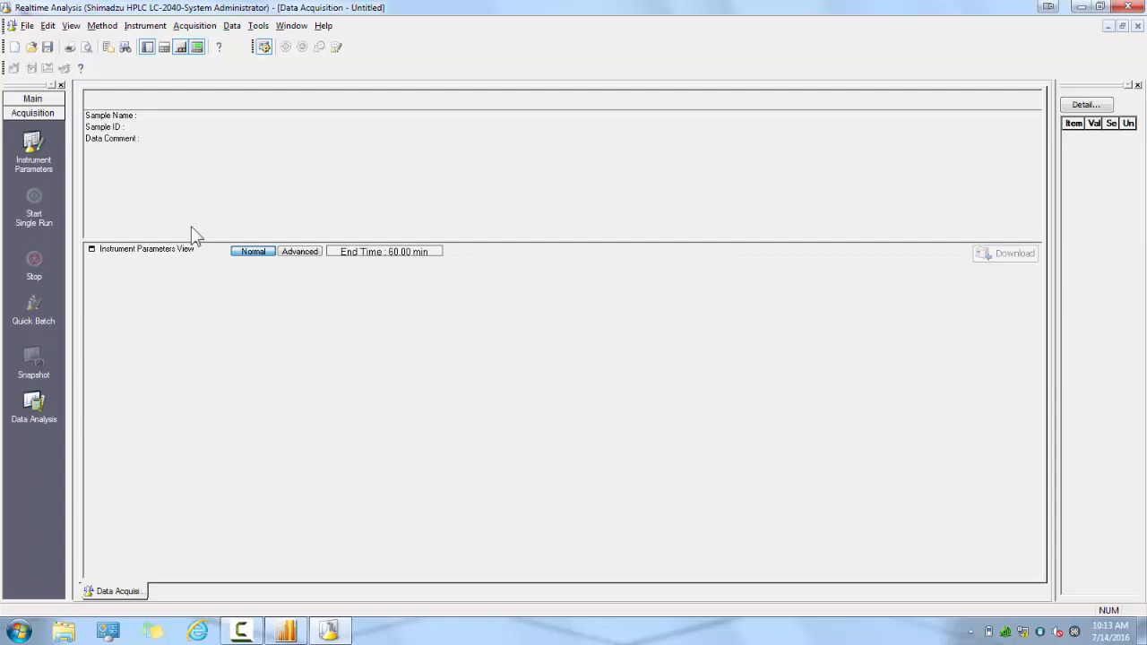
Open the instrument's system configuration and set the LC model to LC-2040.
left_click(154, 27)
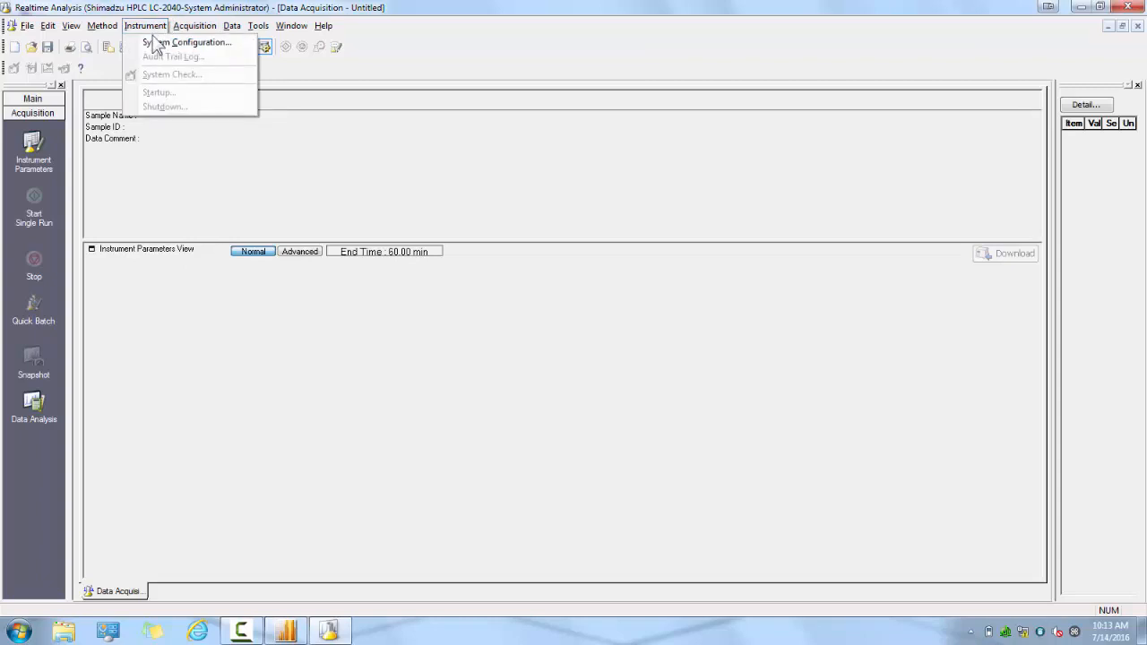
left_click(156, 42)
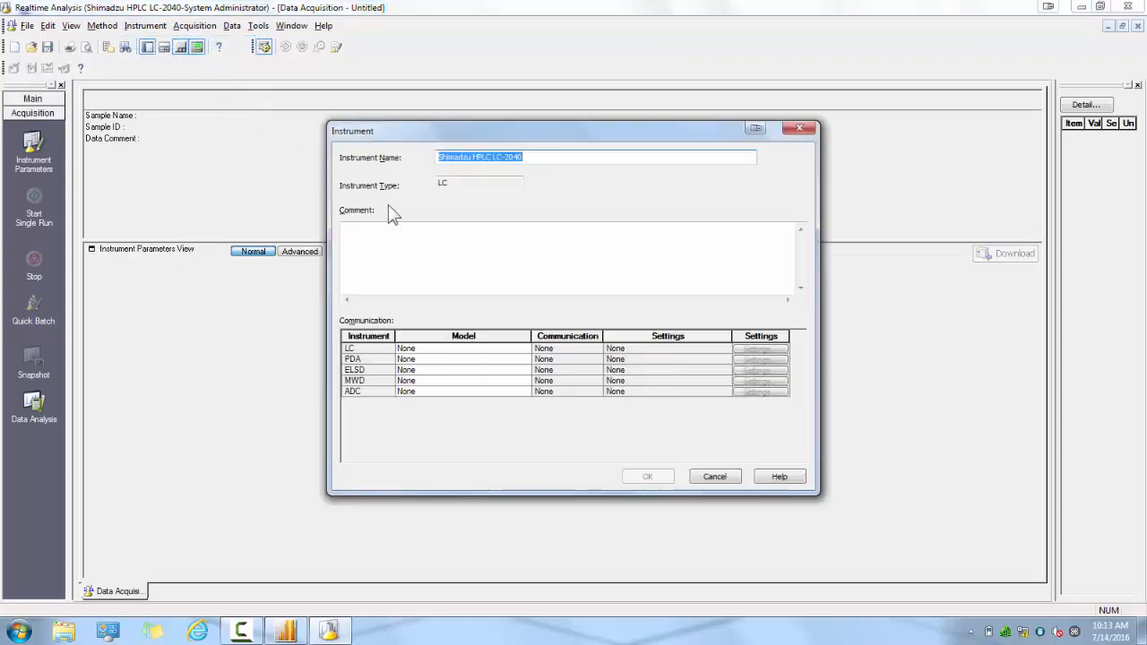
left_click(526, 352)
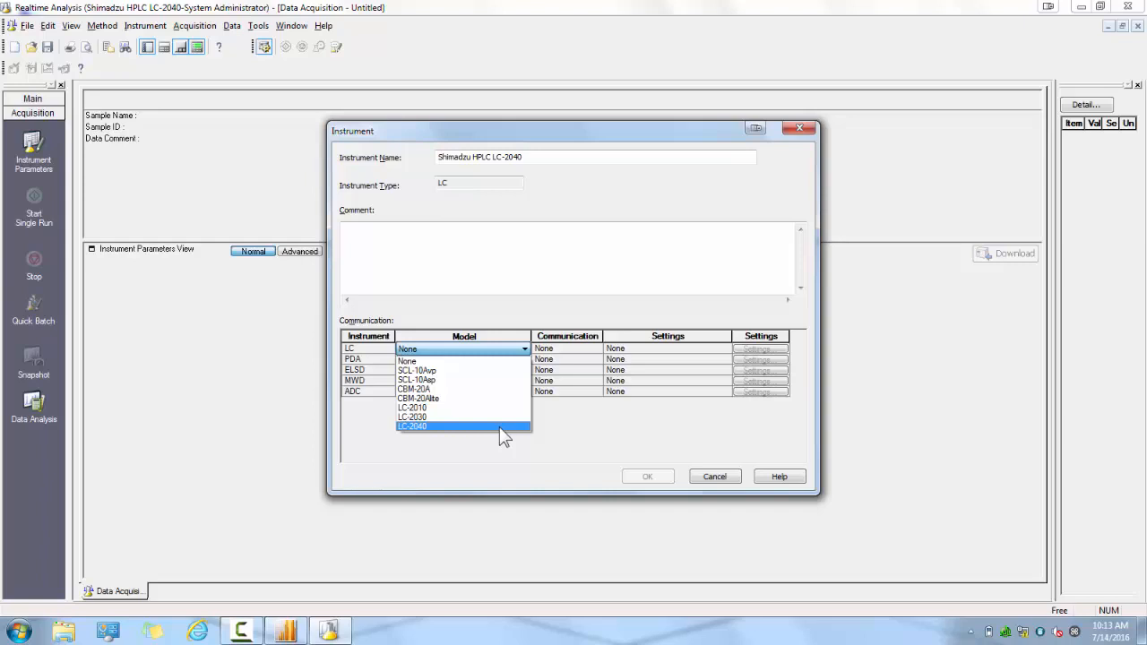
left_click(499, 427)
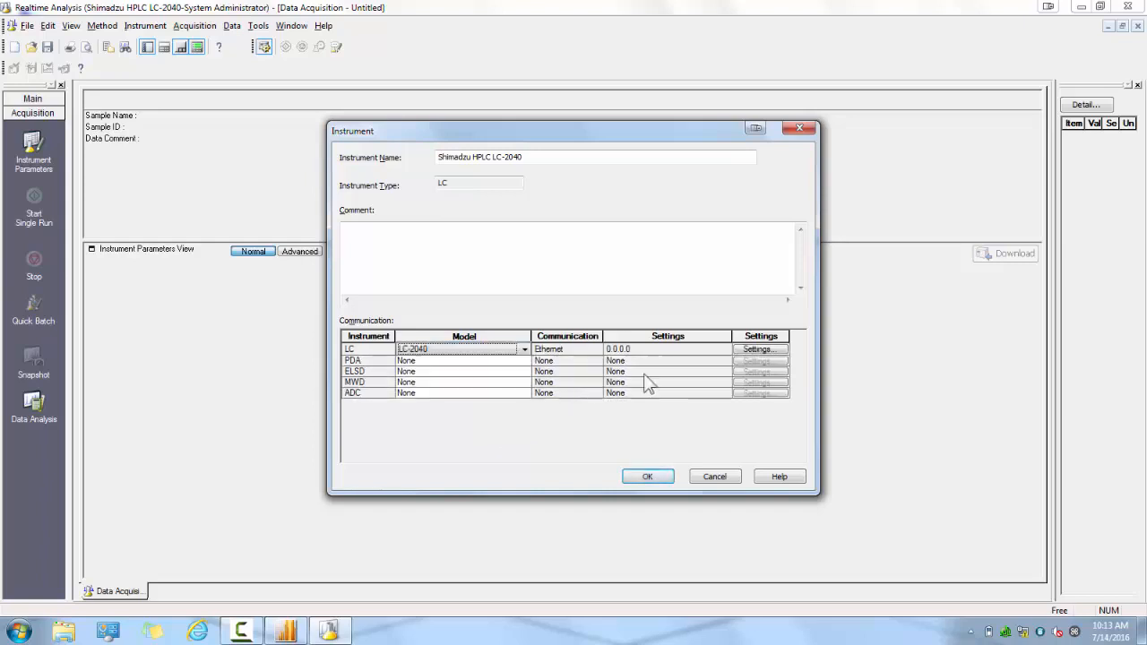
Configure the LC's Ethernet communication by choosing the ShimadzuHPLC network instrument at IP address 192.168.200.95.
left_click(766, 349)
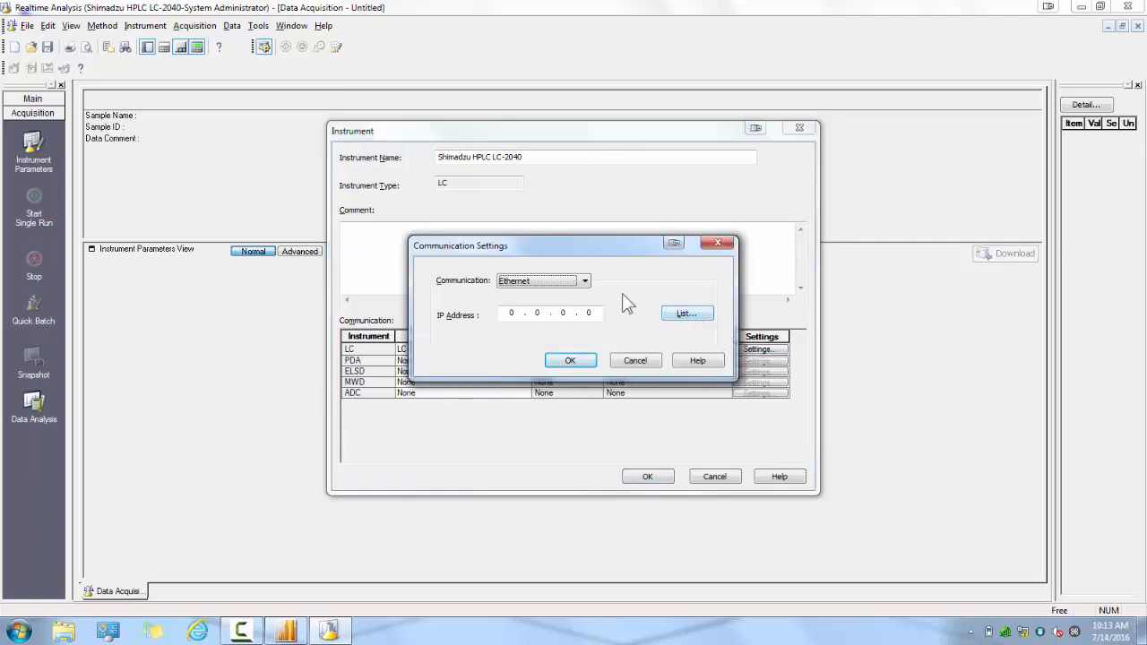
left_click(587, 284)
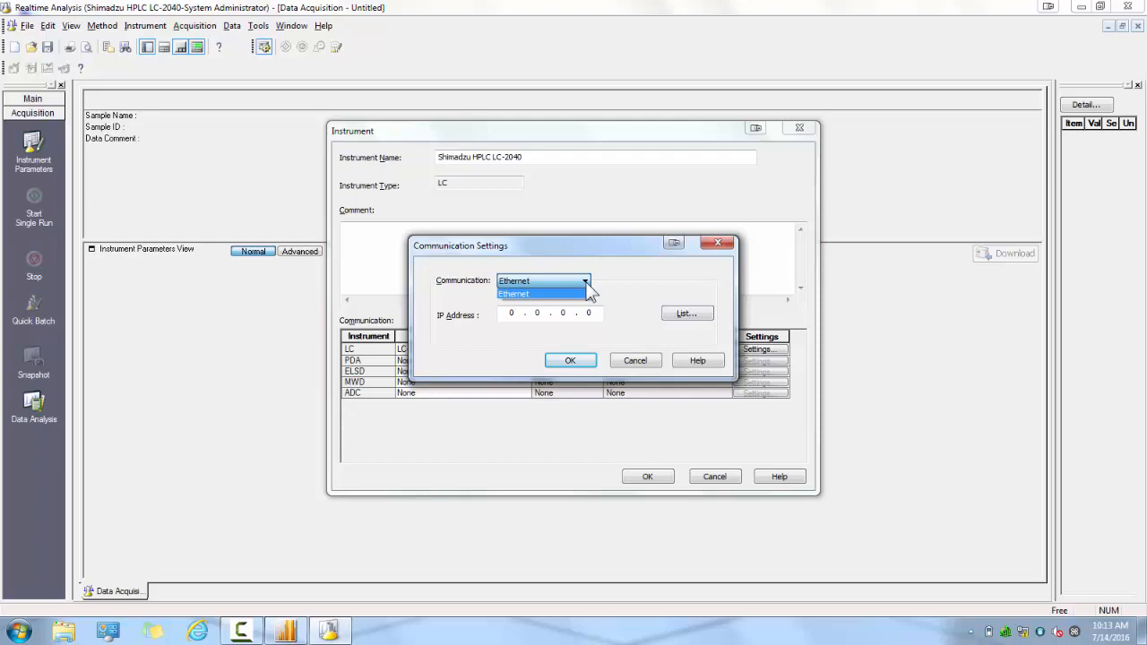
left_click(588, 287)
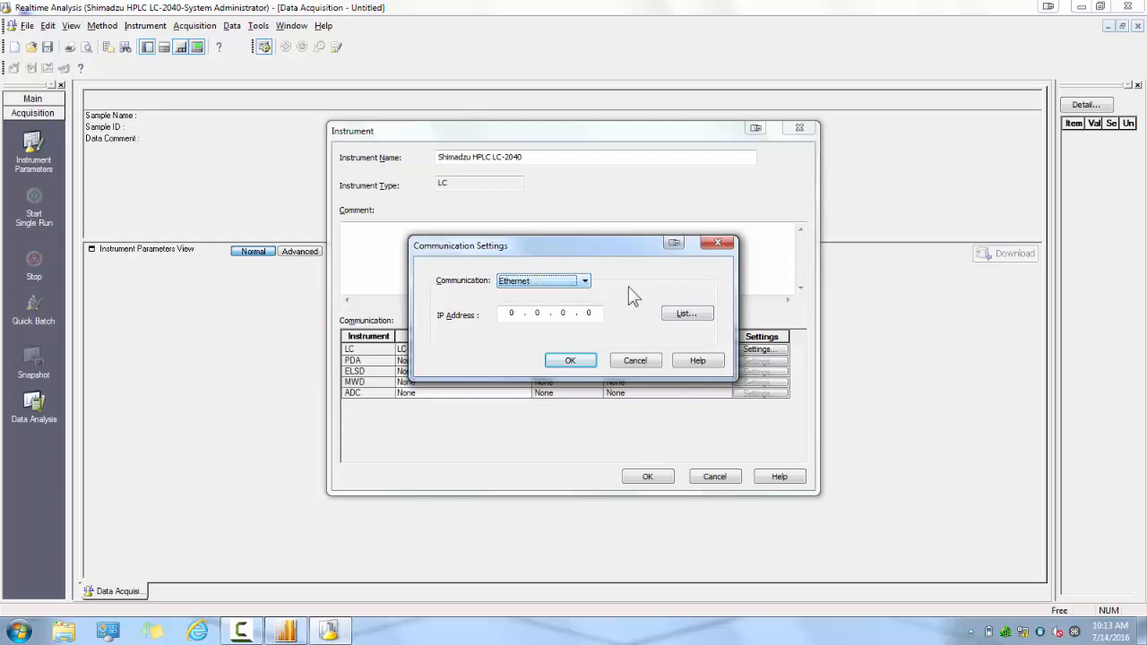
left_click(681, 316)
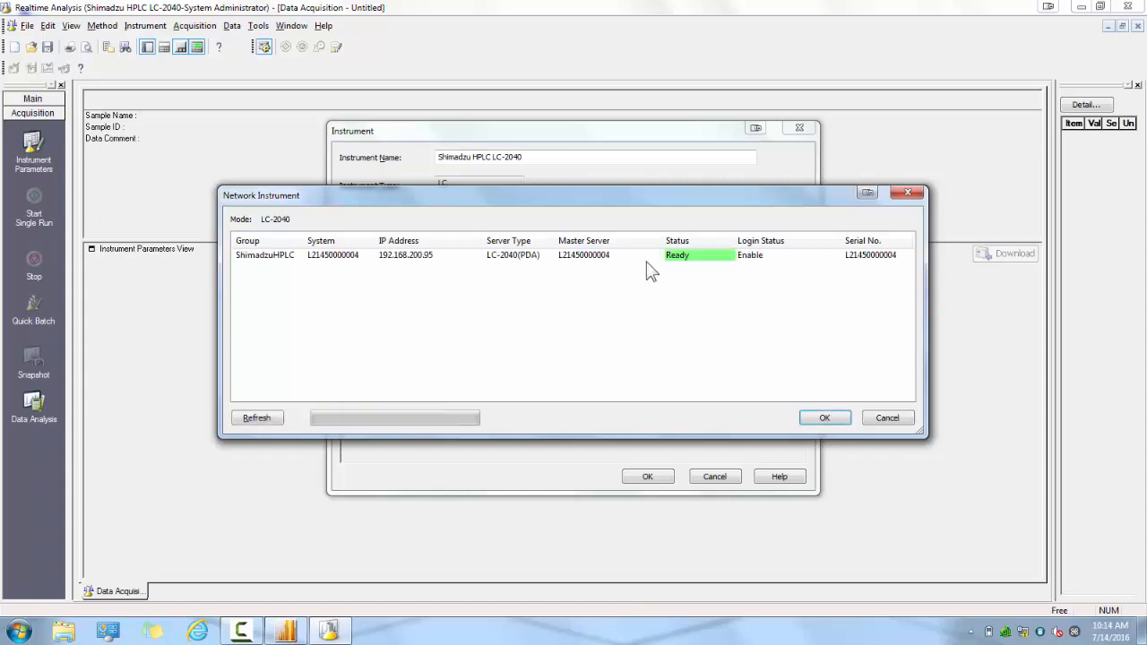
left_click(627, 258)
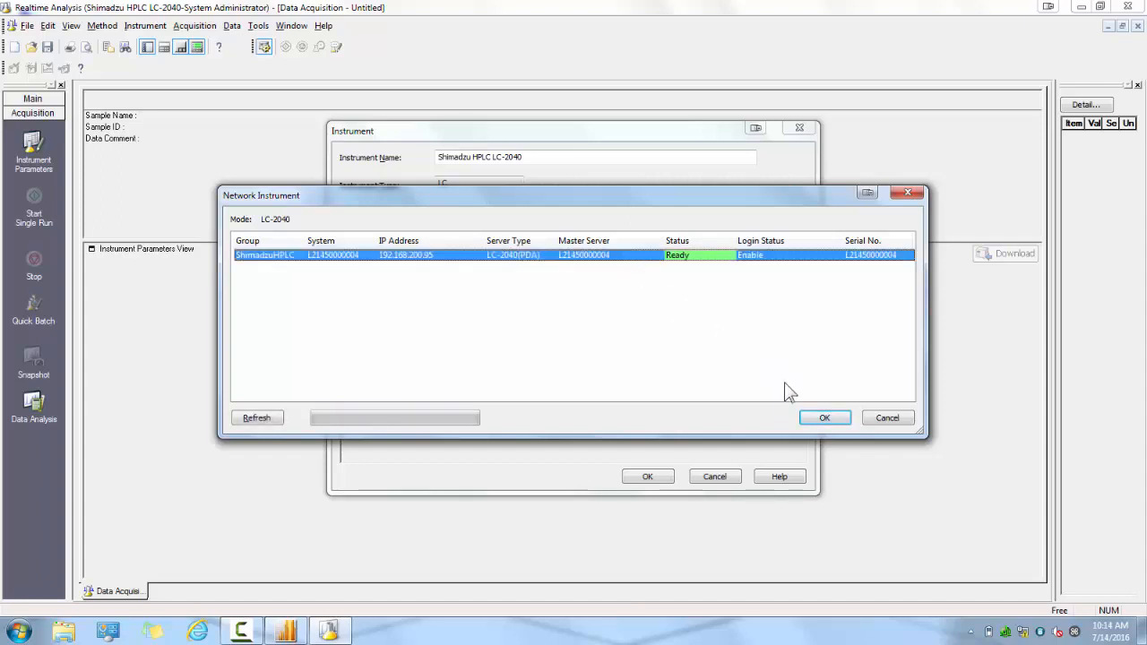
left_click(819, 422)
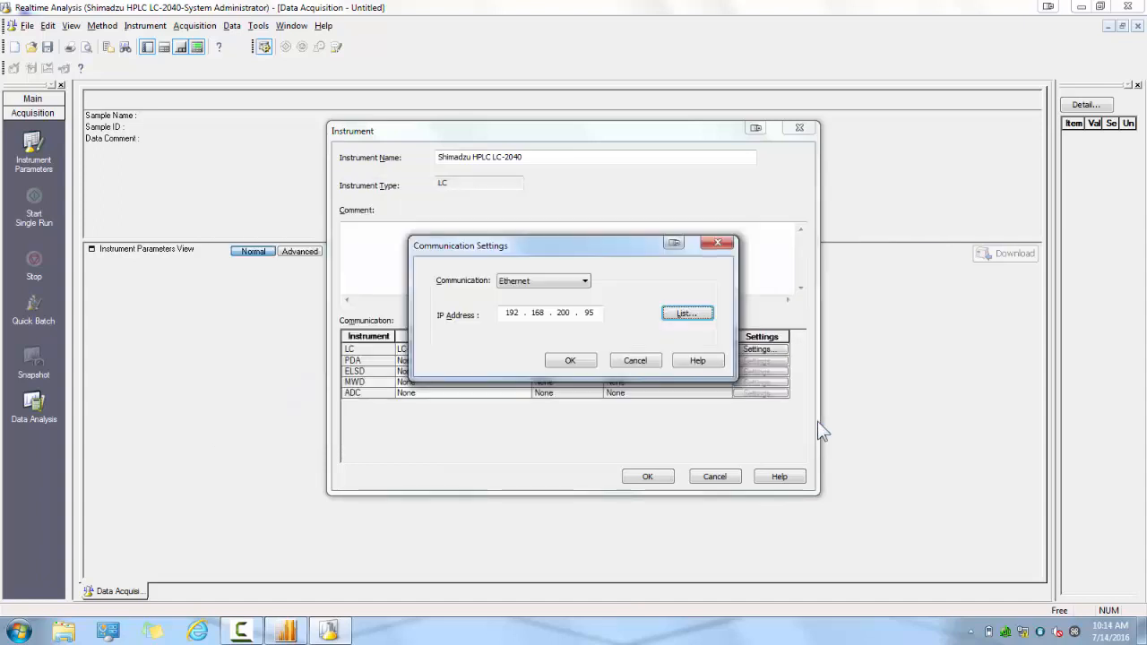
left_click(571, 361)
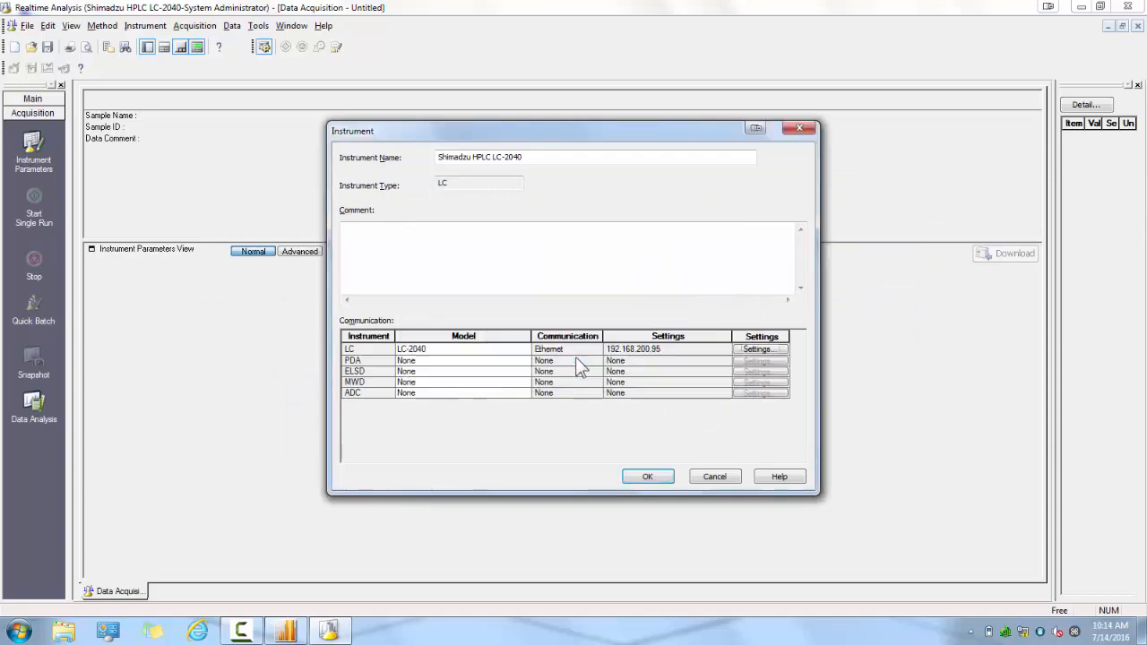
Set the PDA model to LC-2030/2040 PDA Detector and check the available ELSD models, leaving ELSD at None.
left_click(522, 362)
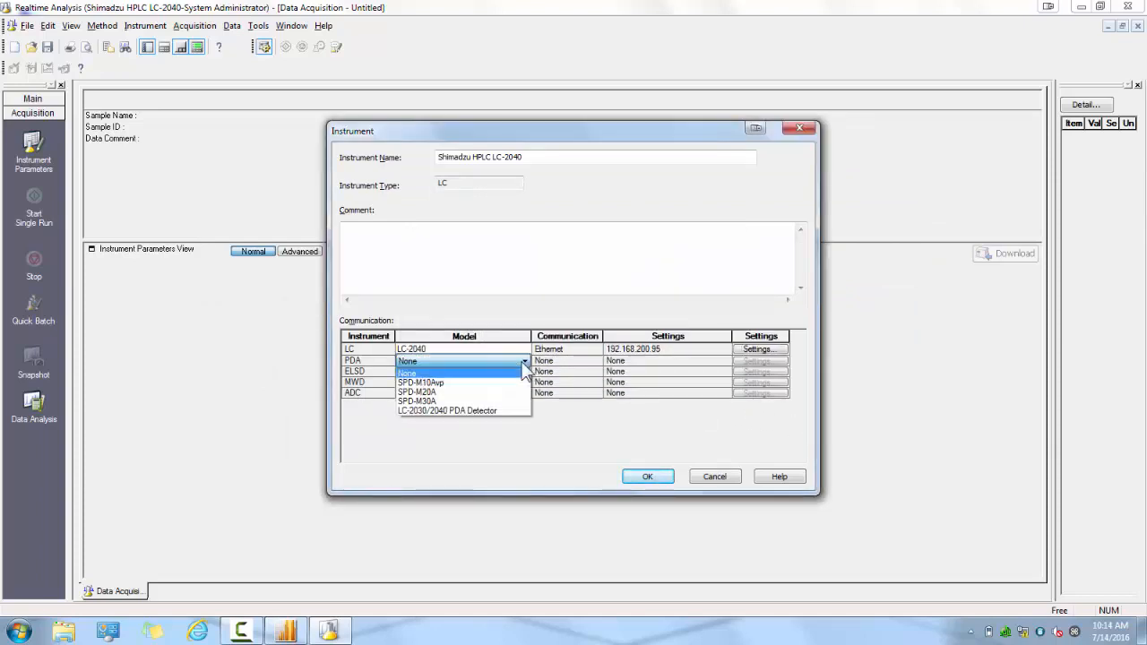
left_click(496, 412)
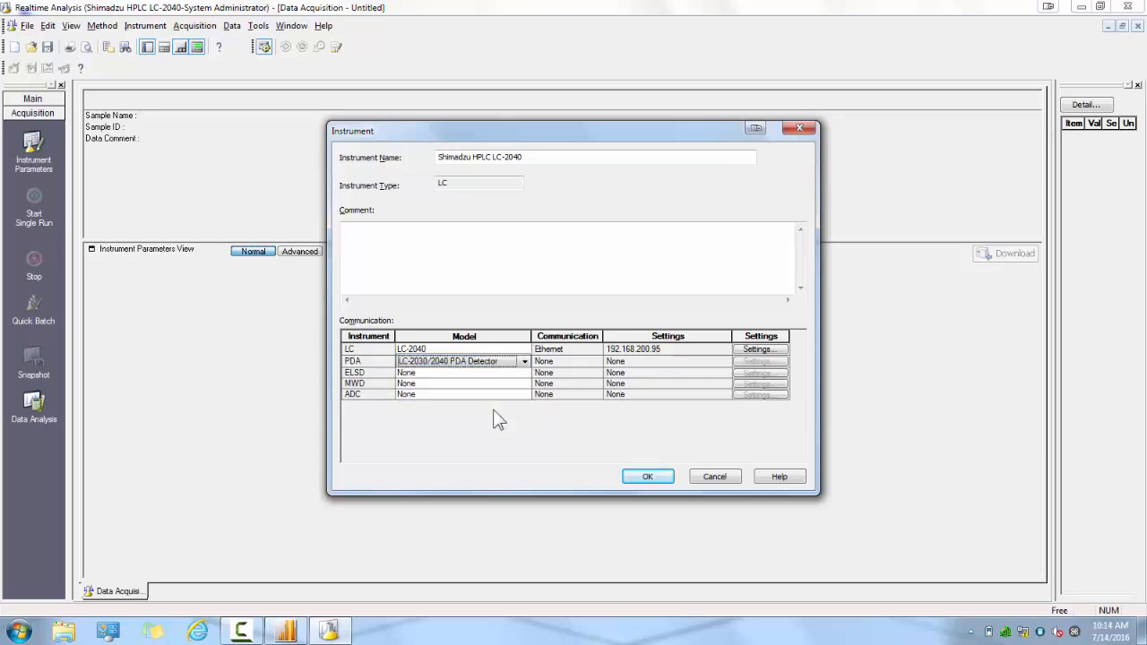
left_click(522, 373)
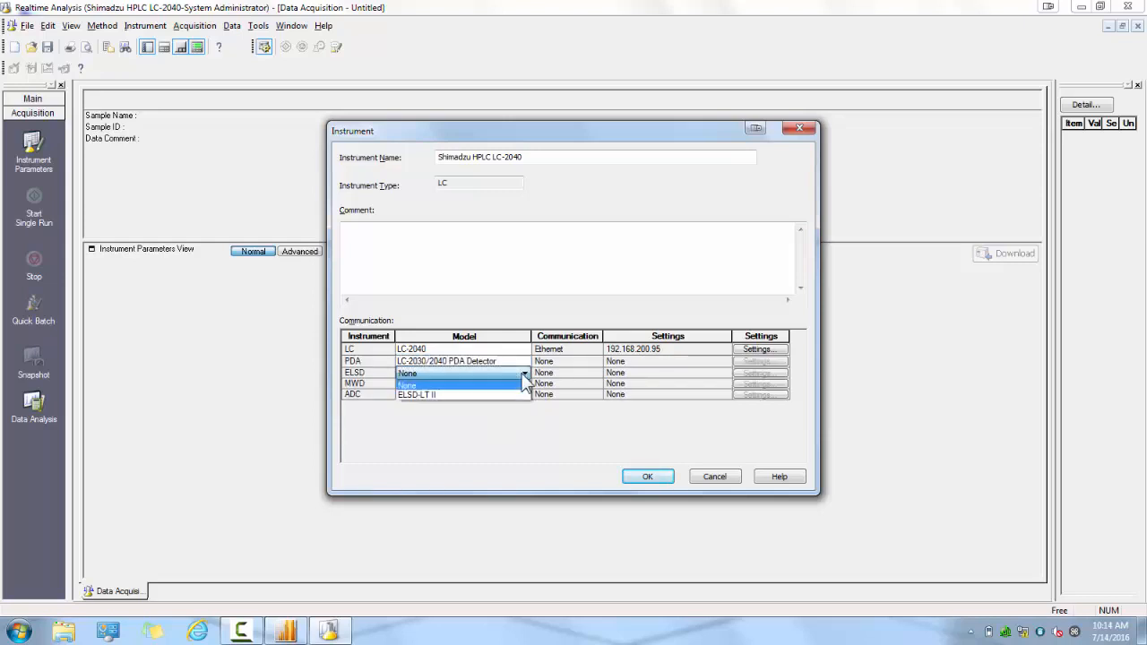
left_click(522, 373)
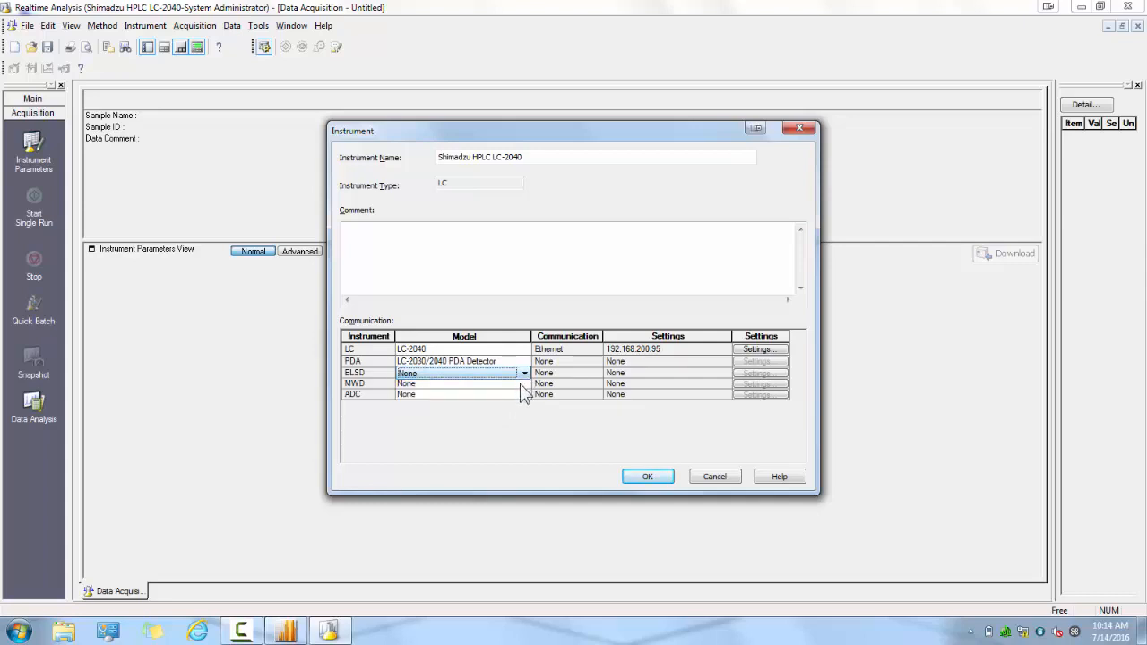
Check the available MWD and ADC models, keep both at None, and confirm the instrument's communication settings.
left_click(521, 383)
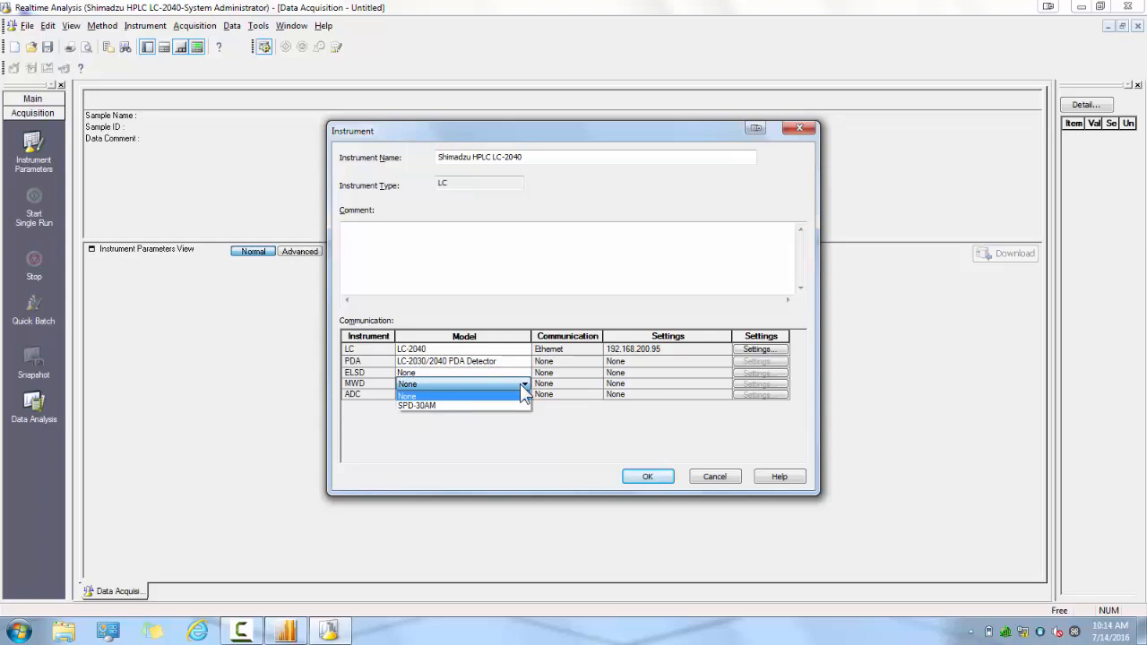
left_click(520, 384)
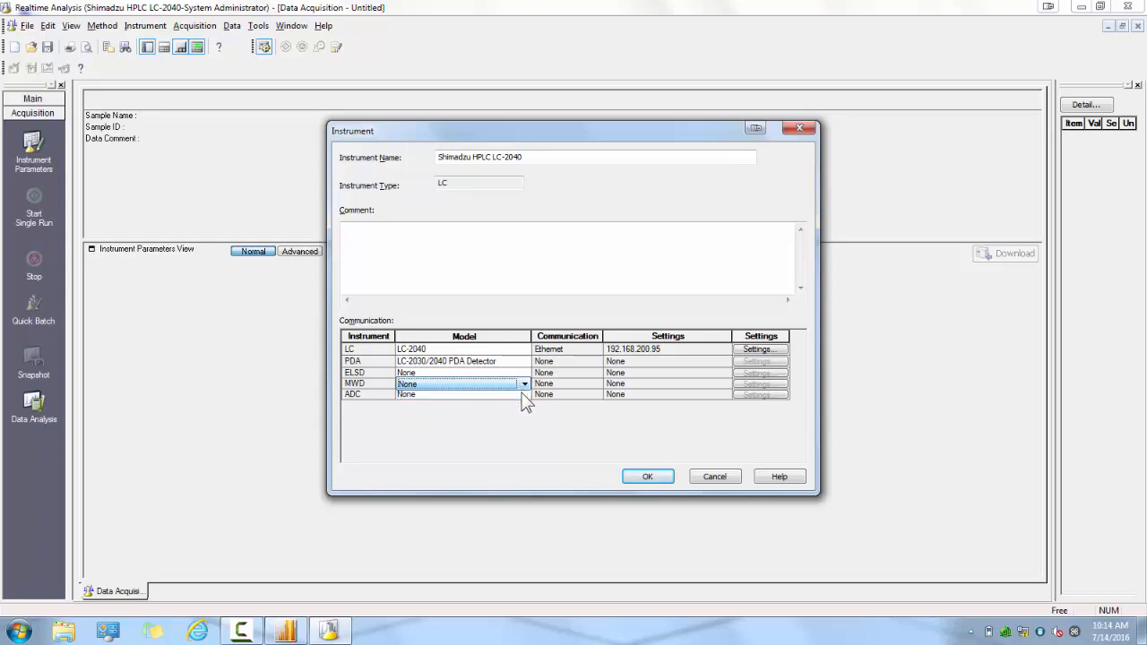
left_click(522, 396)
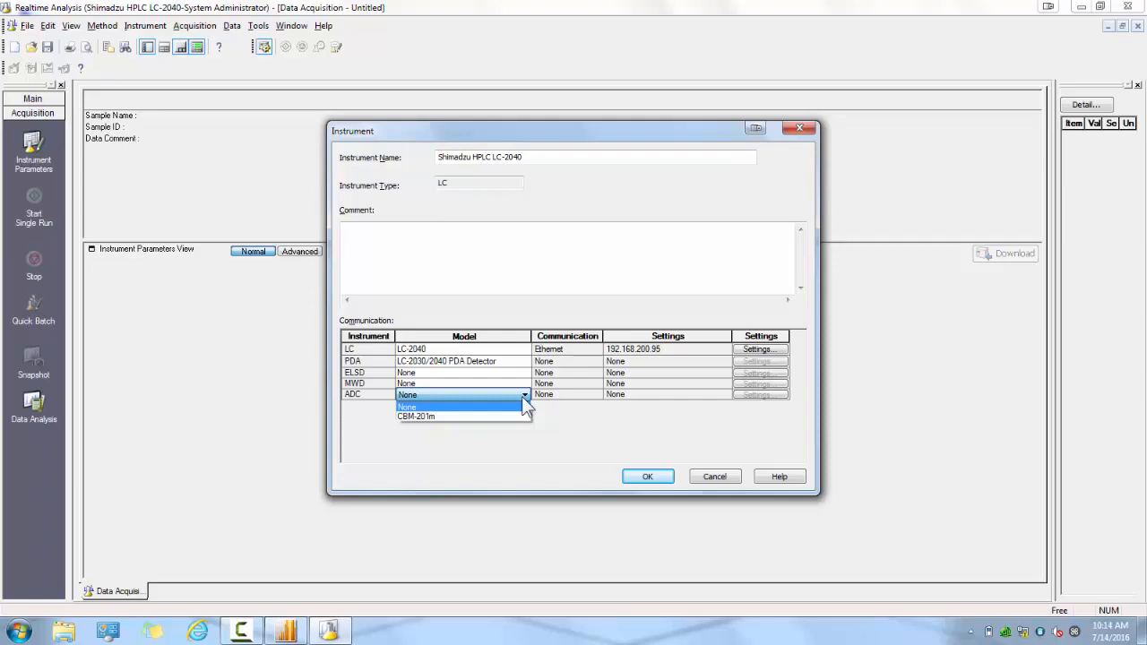
left_click(522, 396)
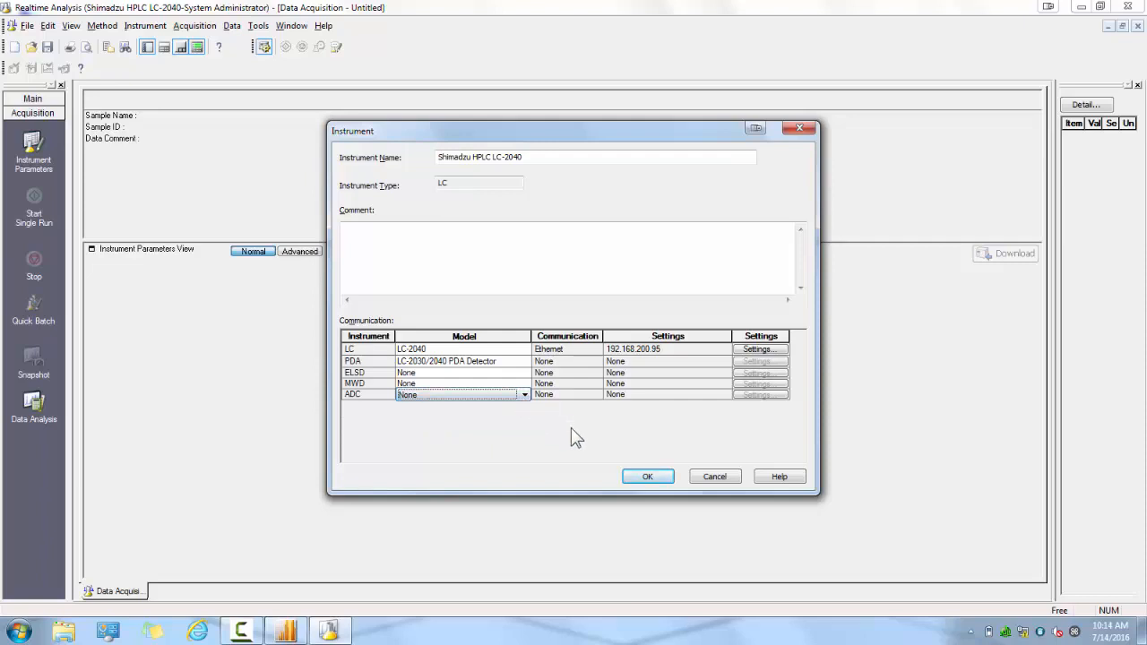
left_click(648, 477)
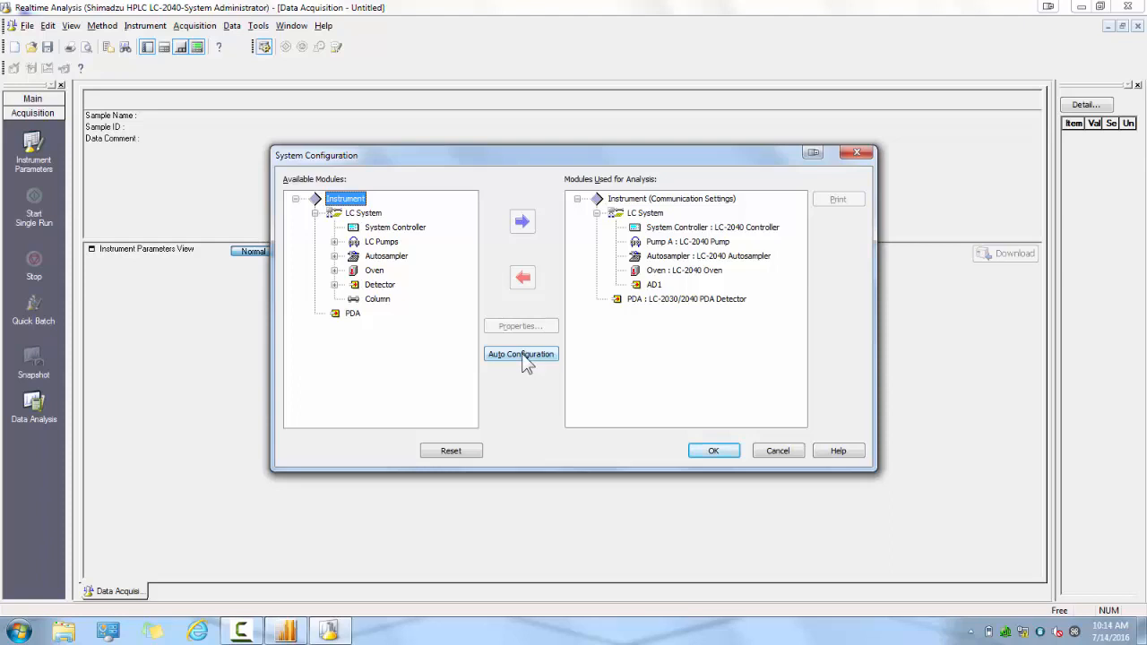
left_click(639, 201)
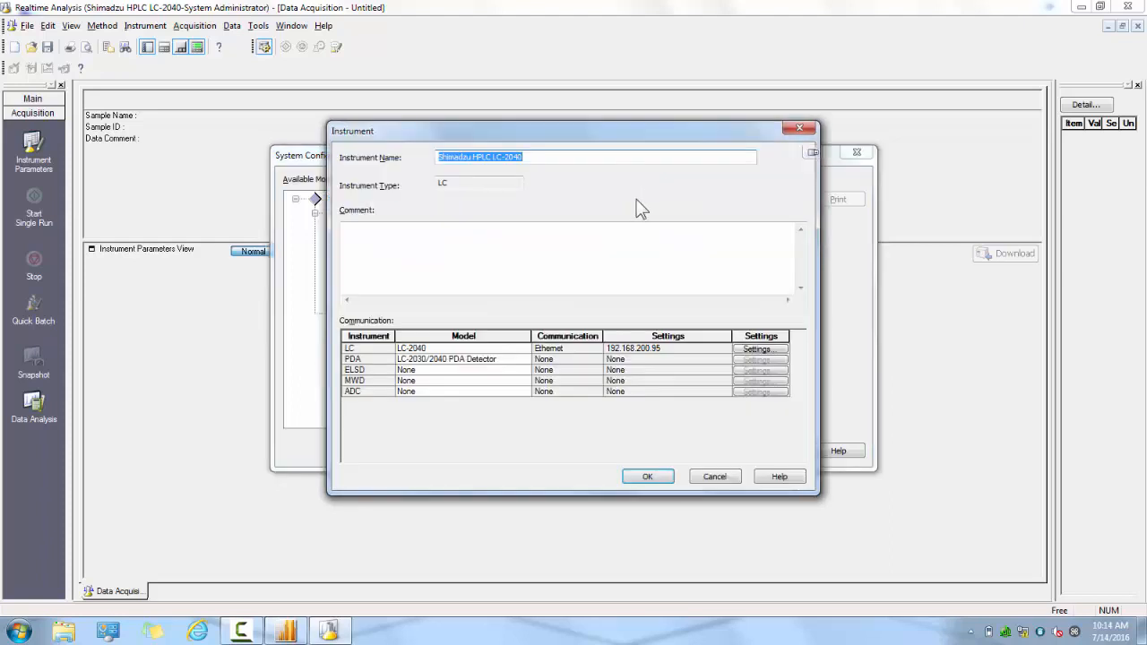
left_click(648, 478)
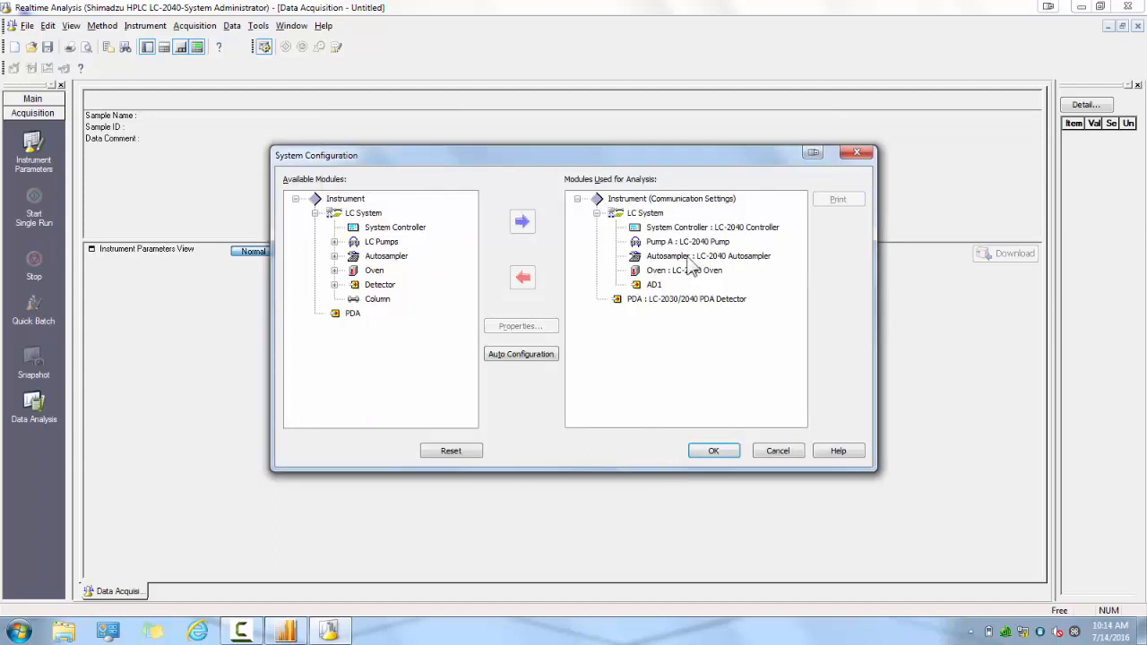
Set the pressure unit of the LC-2040 system controller to psi.
left_click(704, 230)
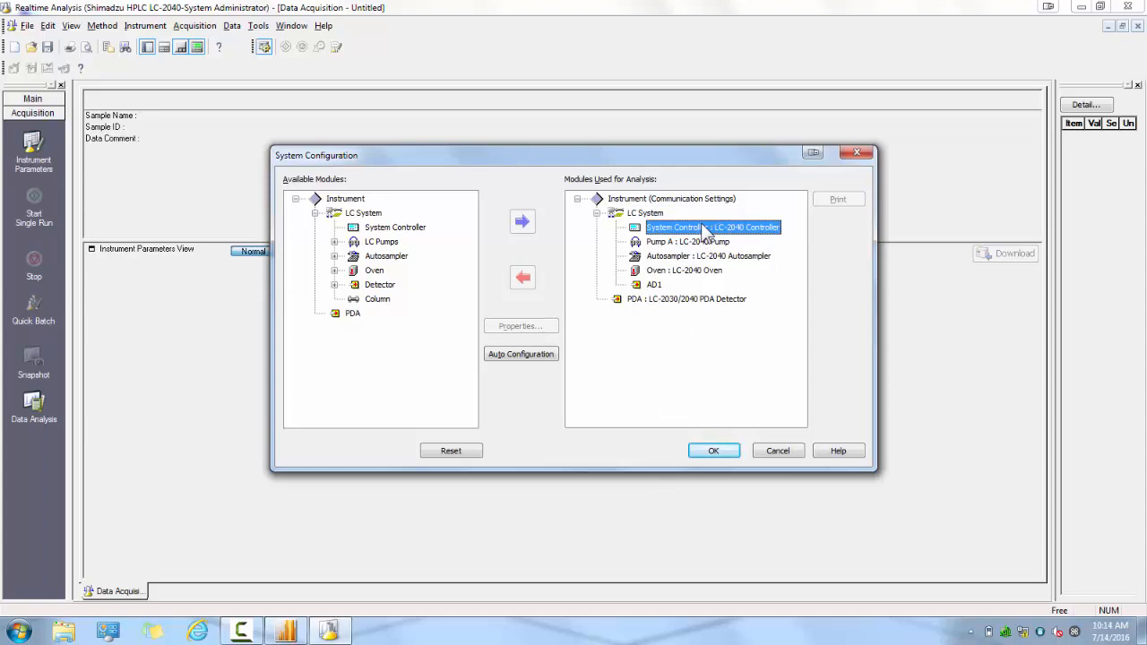
double_click(705, 230)
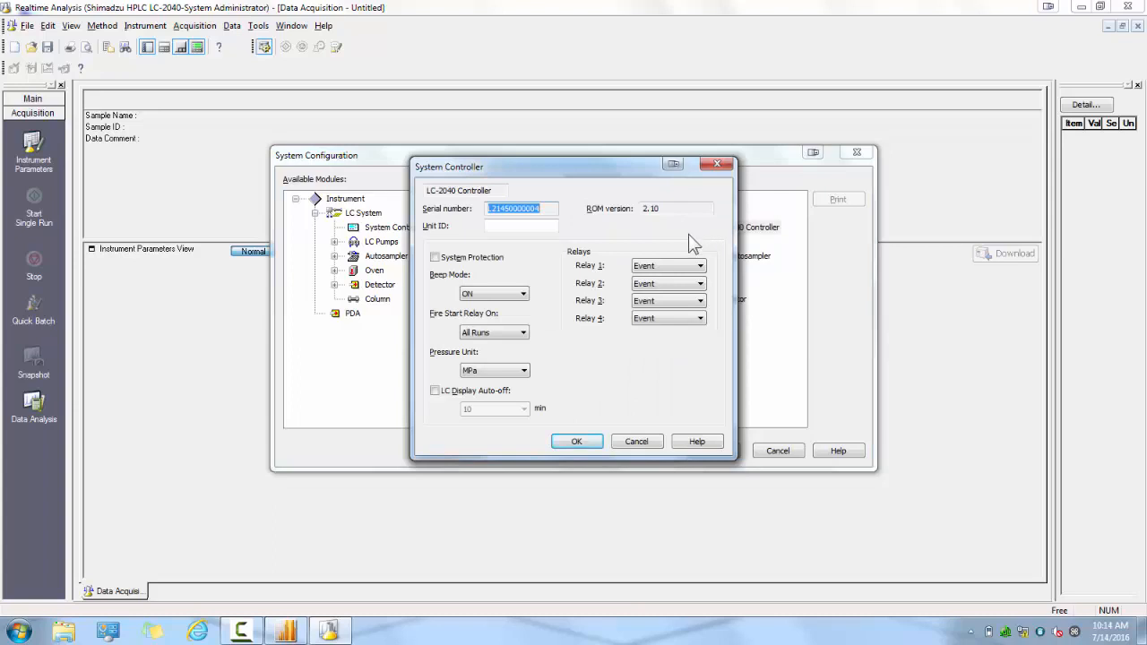
left_click(526, 374)
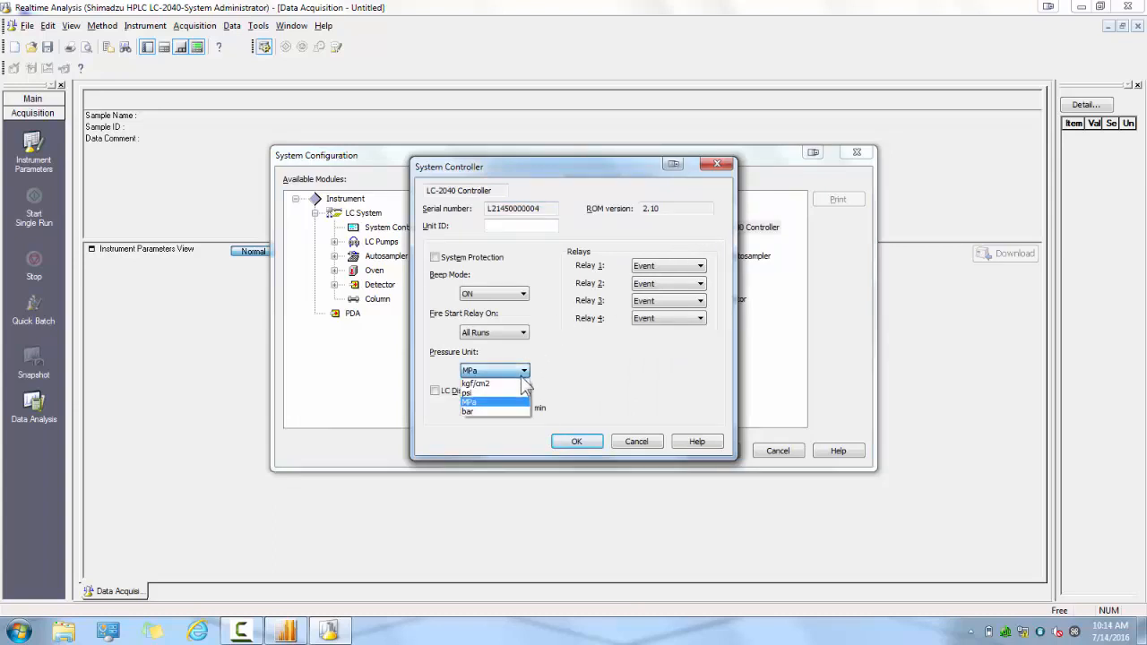
left_click(508, 401)
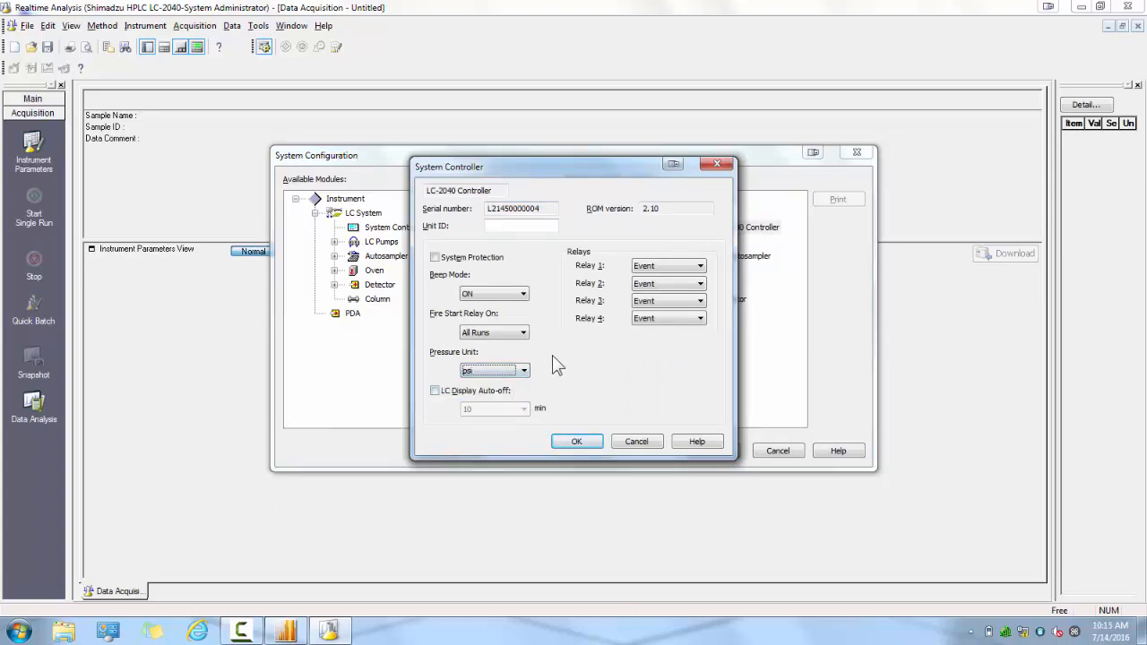
left_click(574, 445)
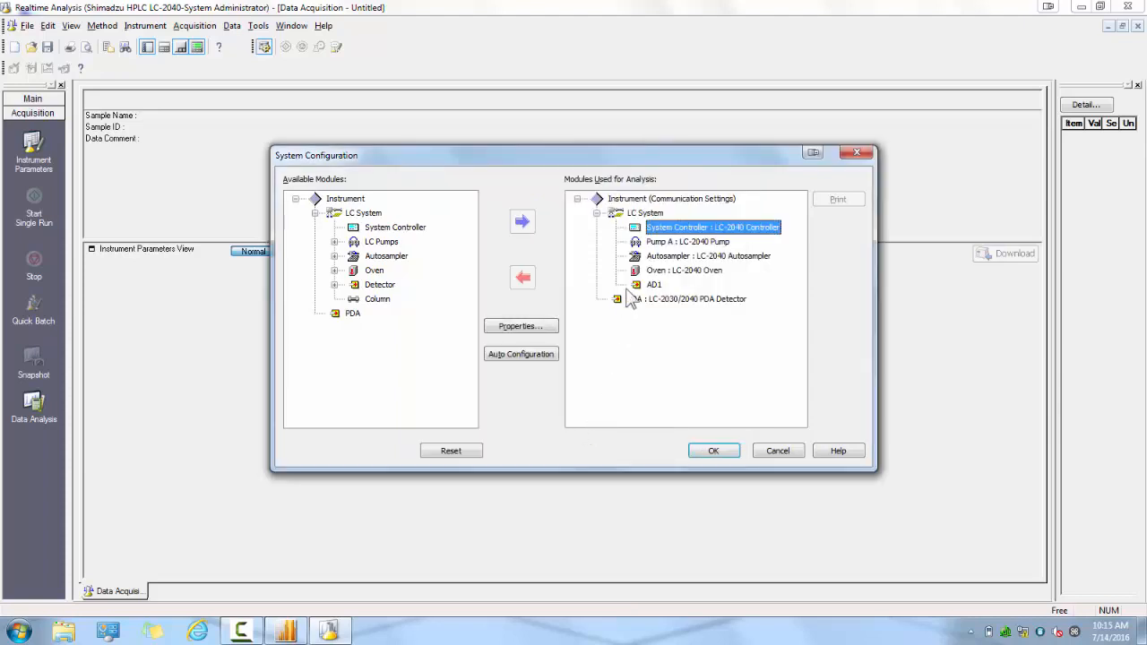
Review the properties of the LC-2040 pump, autosampler and oven and the PDA detector, keeping their existing settings.
left_click(657, 245)
double_click(653, 242)
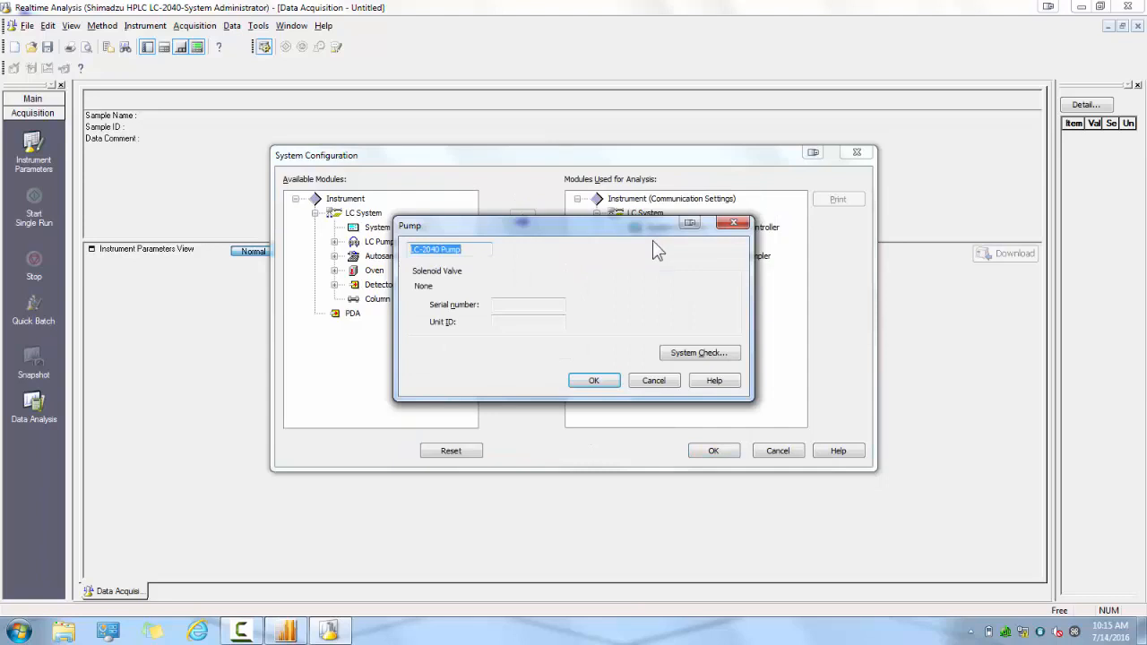
left_click(595, 381)
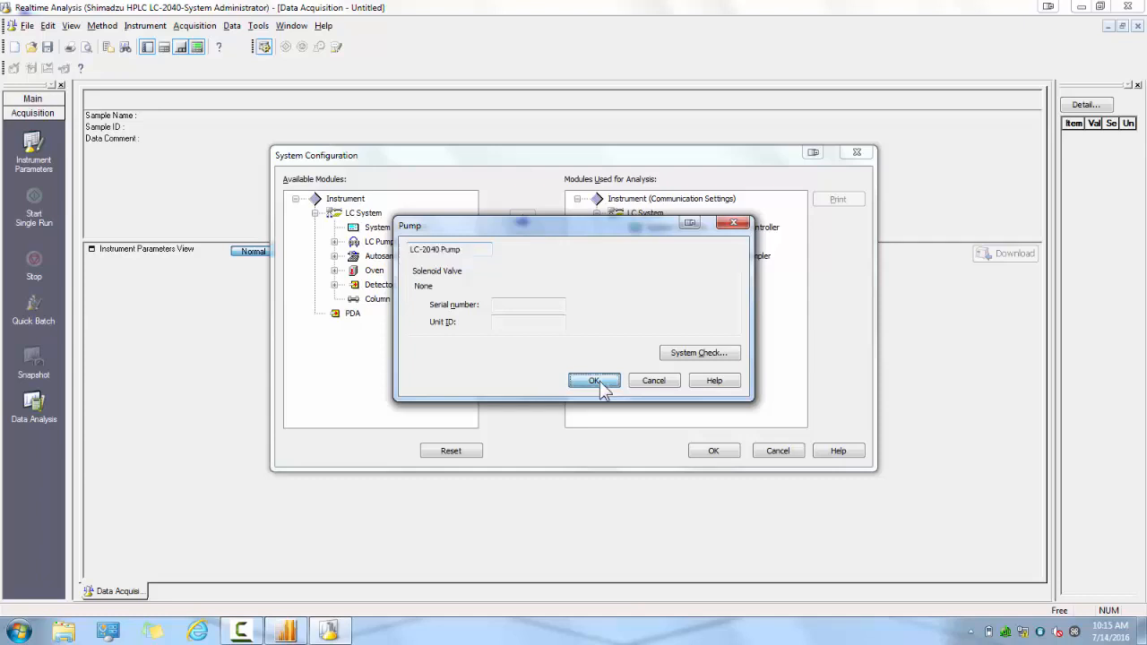
double_click(668, 256)
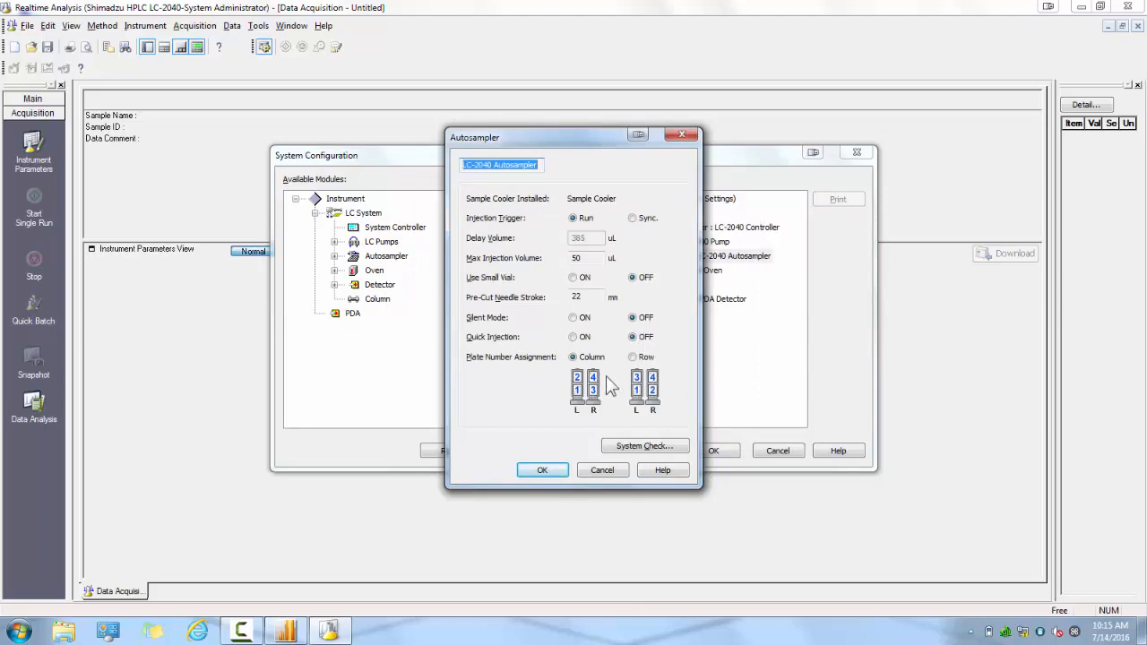
left_click(544, 471)
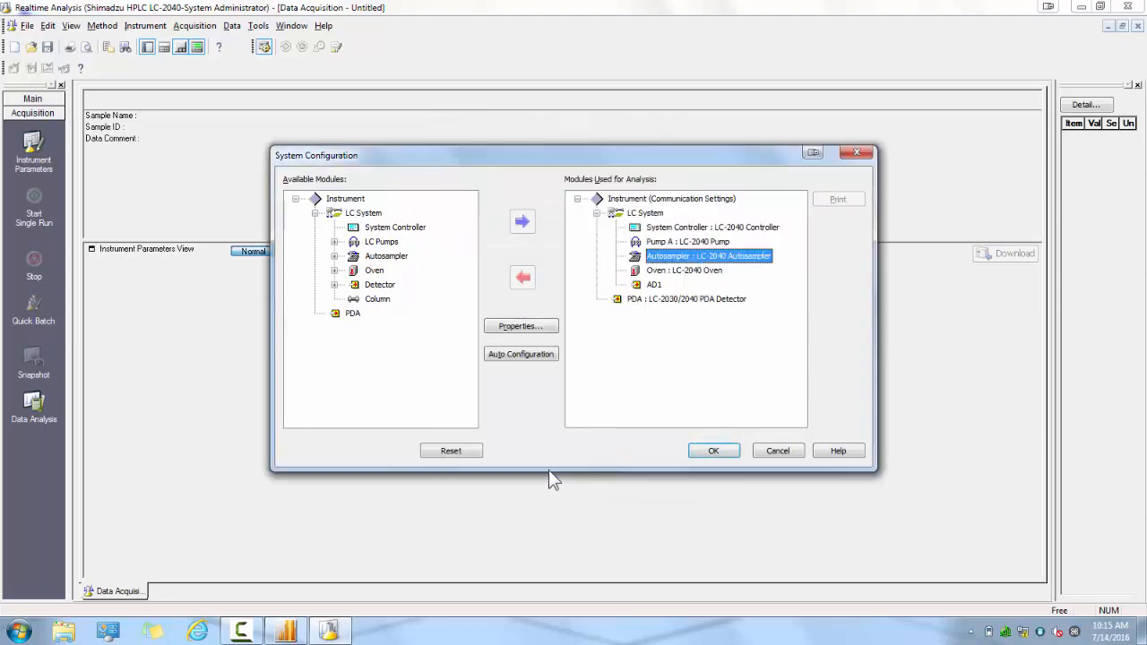
double_click(692, 271)
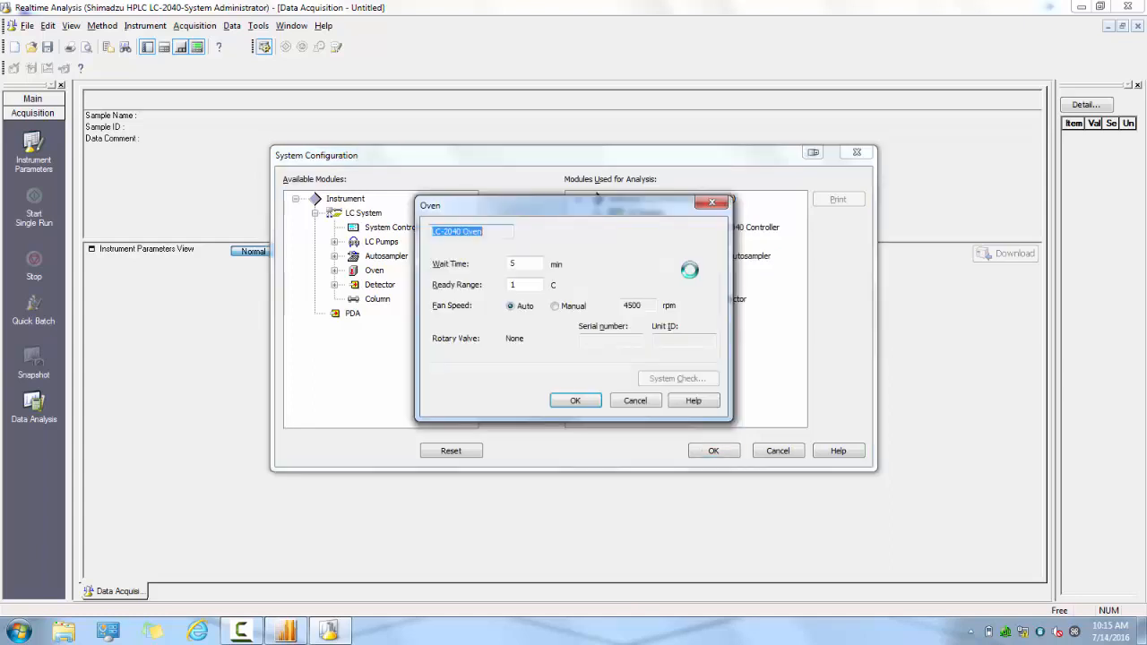
left_click(575, 400)
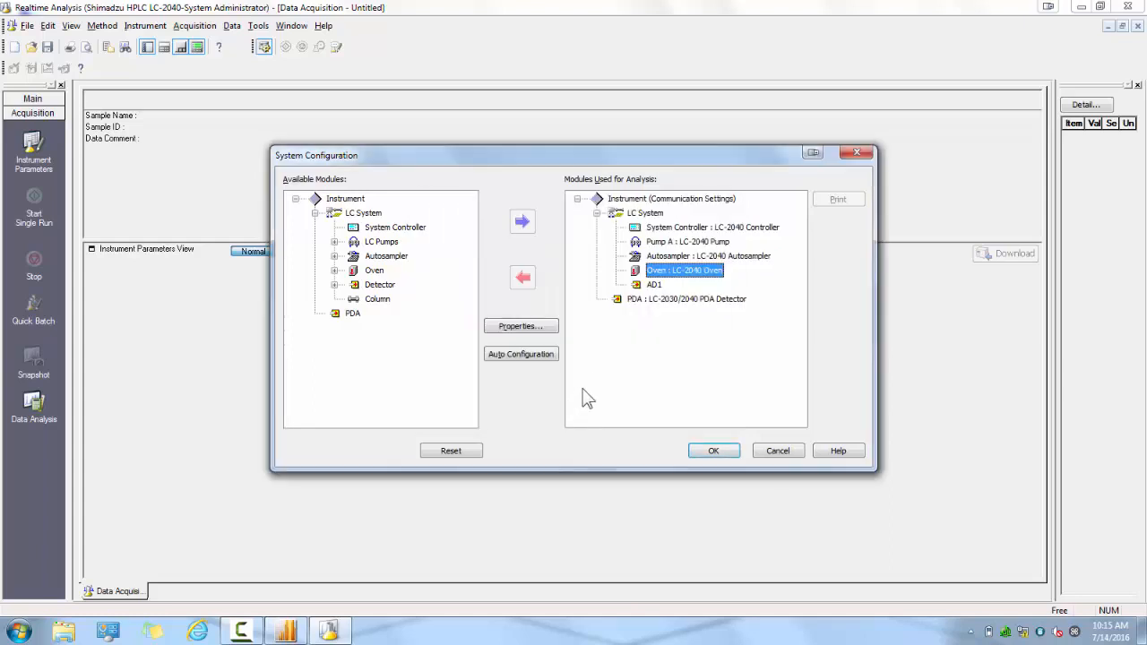
double_click(643, 299)
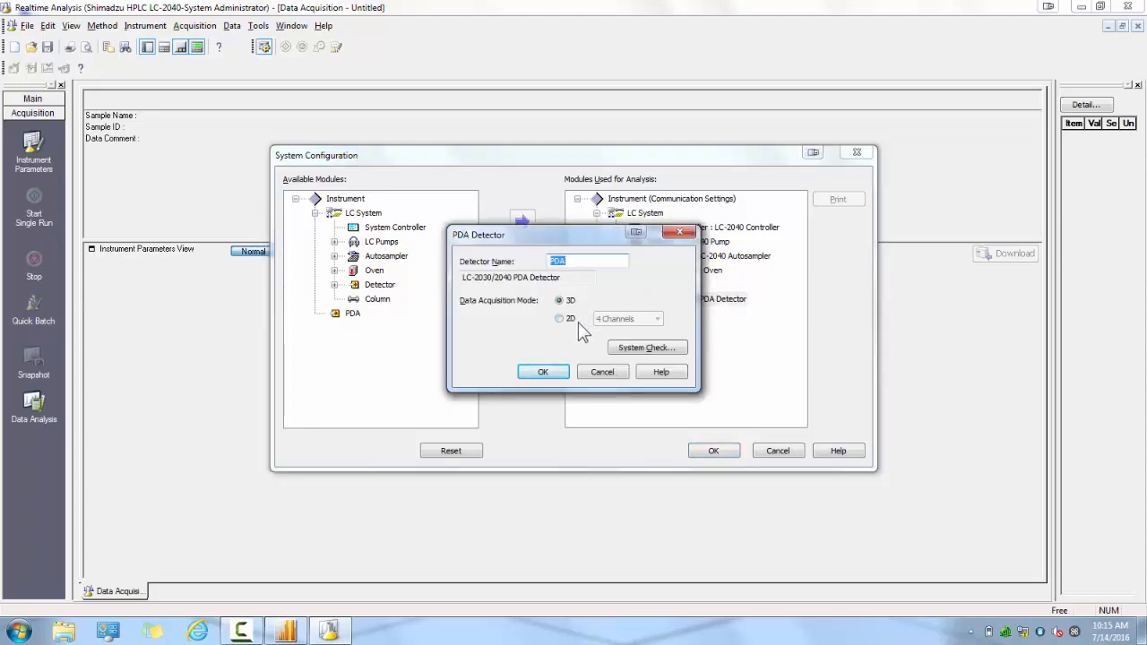
left_click(548, 375)
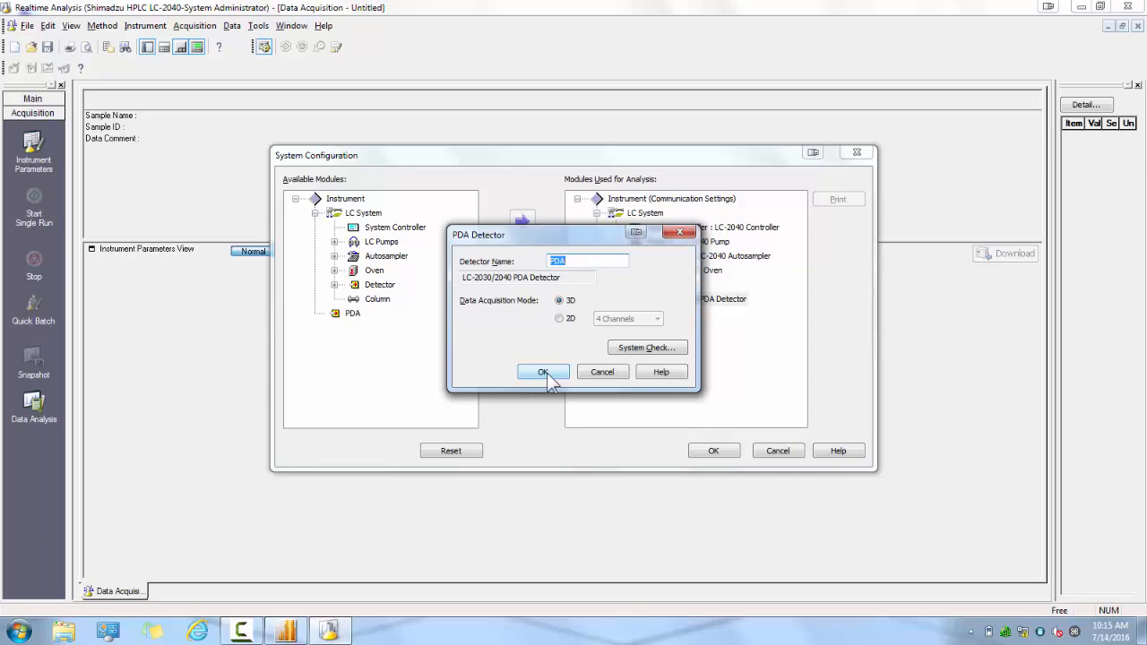
left_click(545, 373)
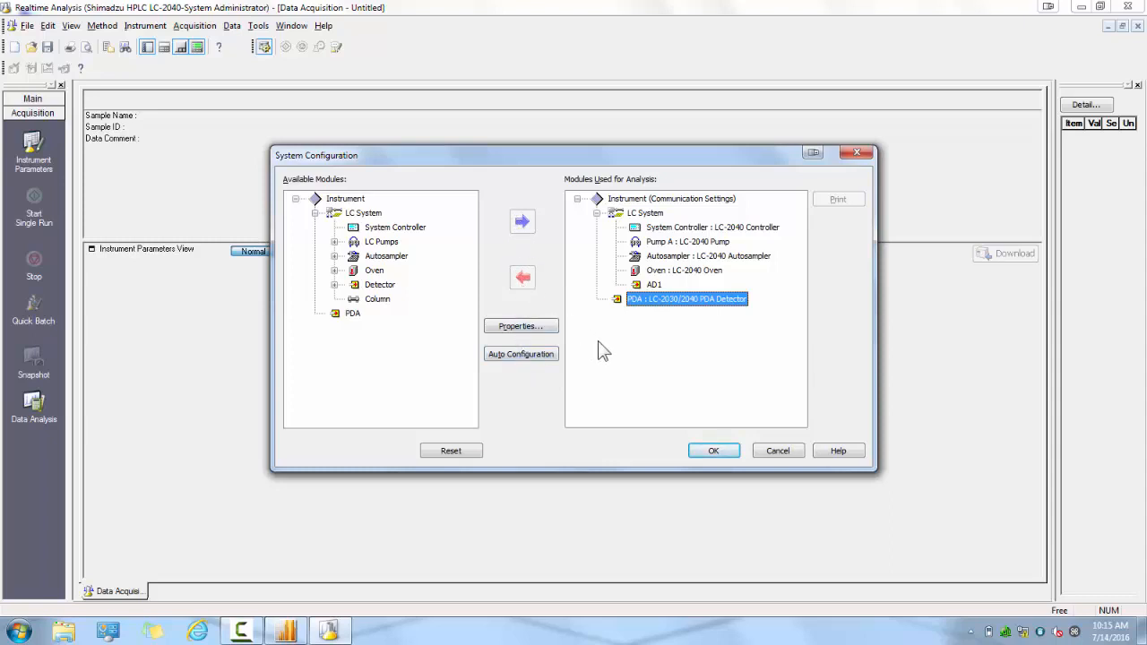
Apply the system configuration and enlarge the chromatogram plot area above the instrument parameters.
left_click(712, 449)
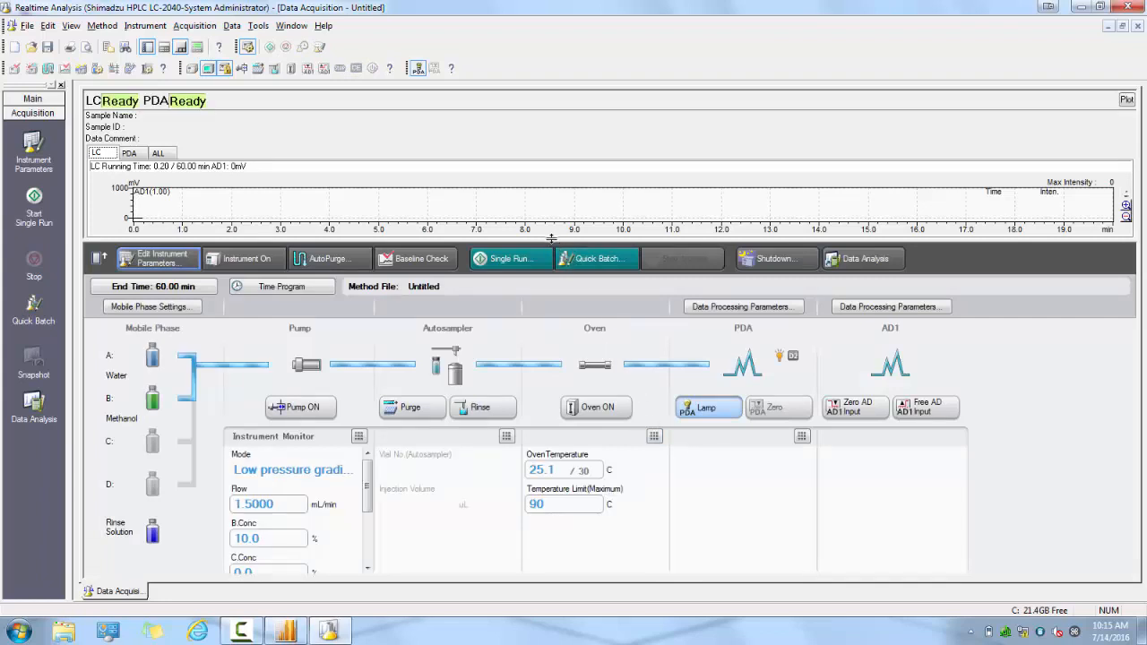
left_click_drag(552, 238, 542, 308)
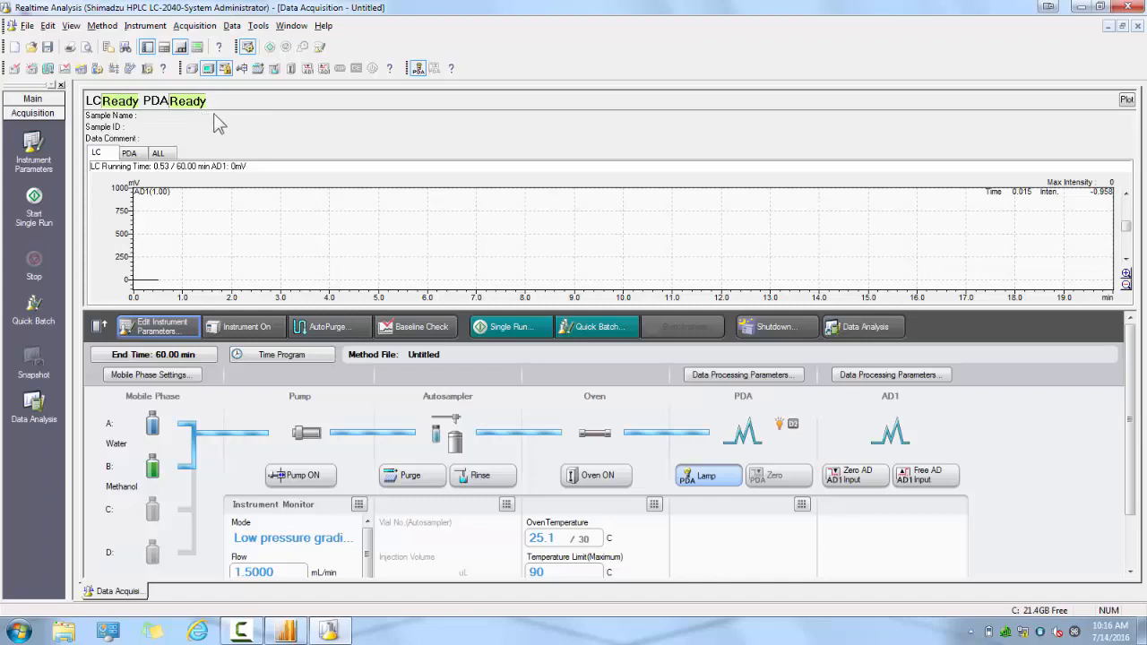
Close the realtime analysis program without saving the method file and exit the LabSolutions main window.
left_click(1131, 7)
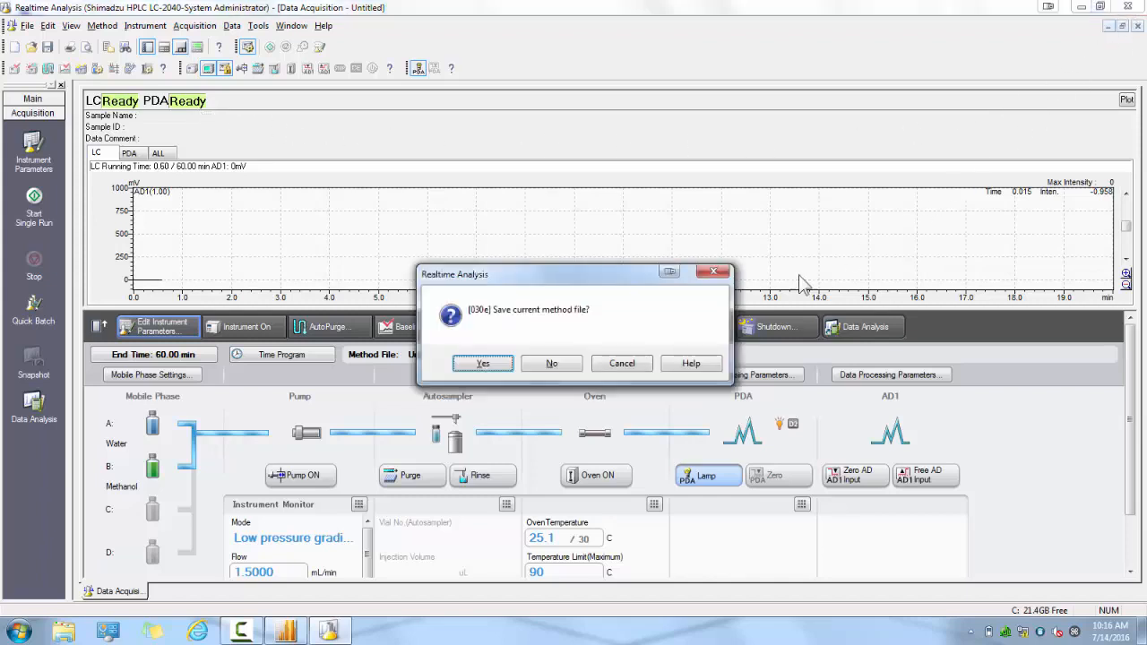
left_click(562, 367)
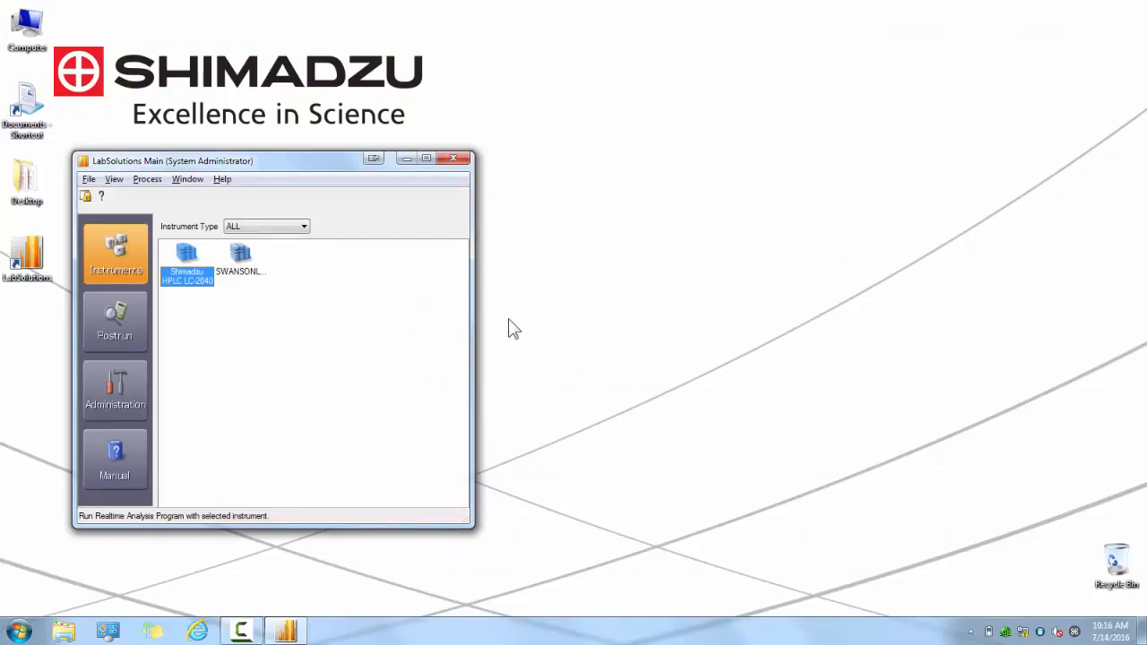
left_click(454, 160)
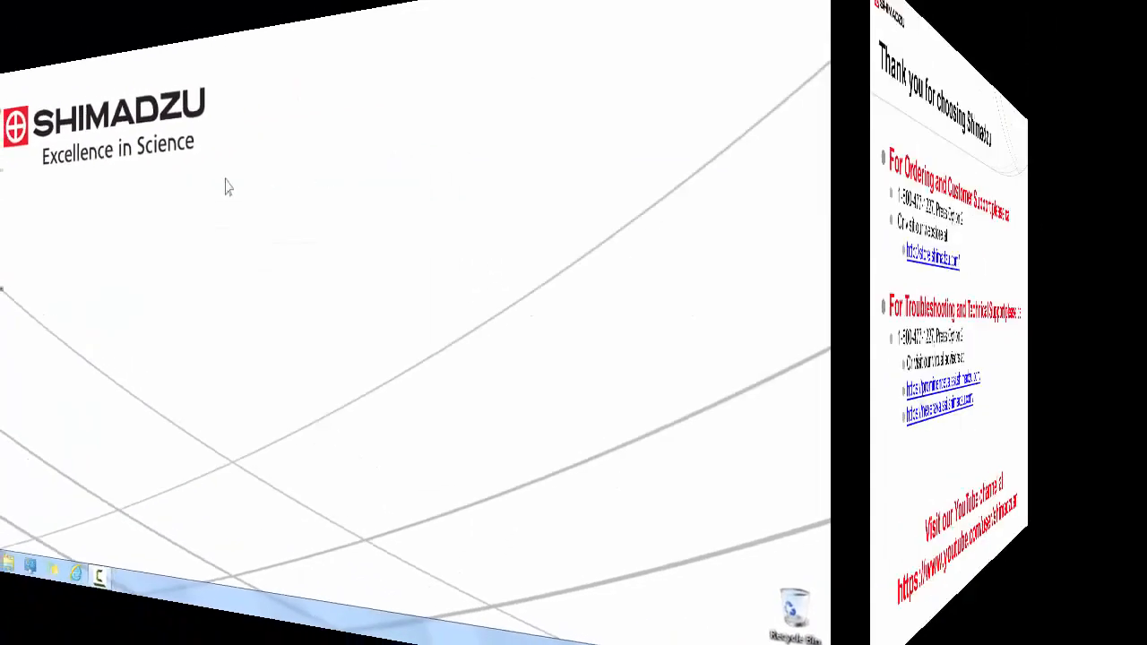